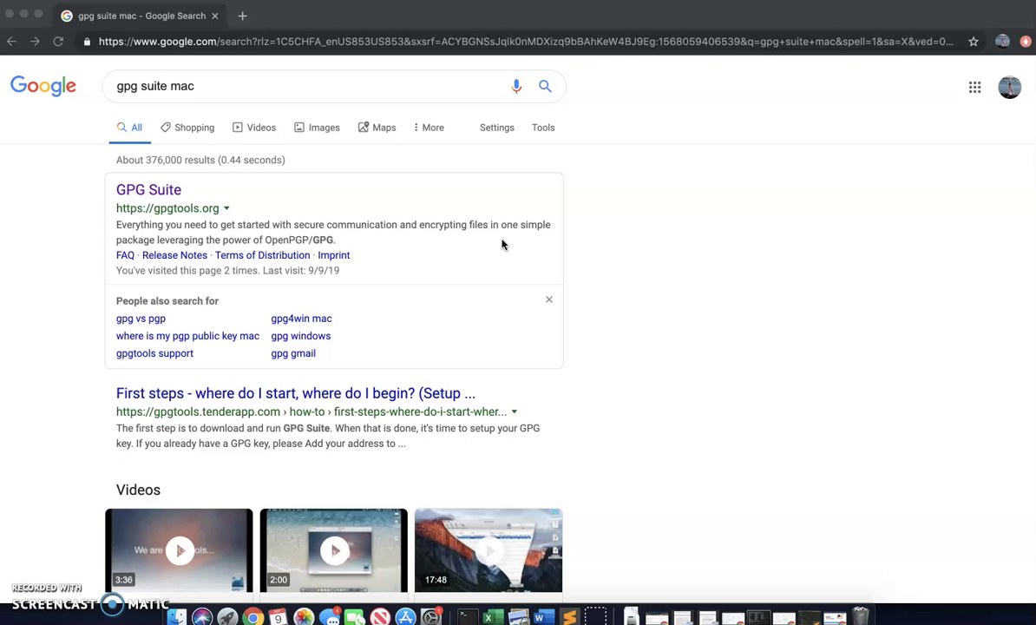
- Open gpgtools.org from the search results, then minimize Chrome to show the GPG Suite download
click(215, 194)
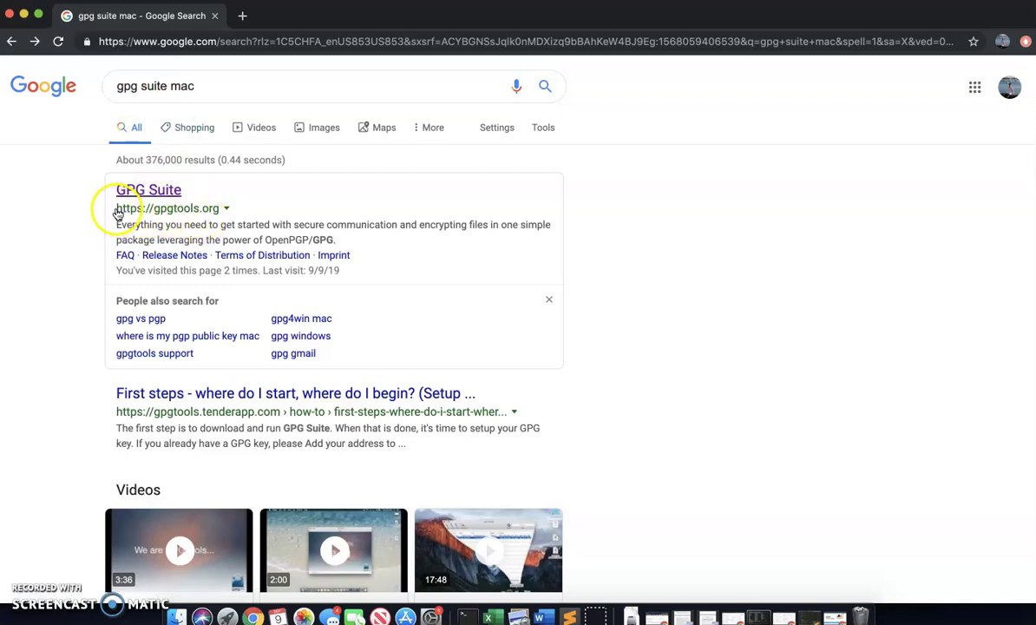
click(168, 194)
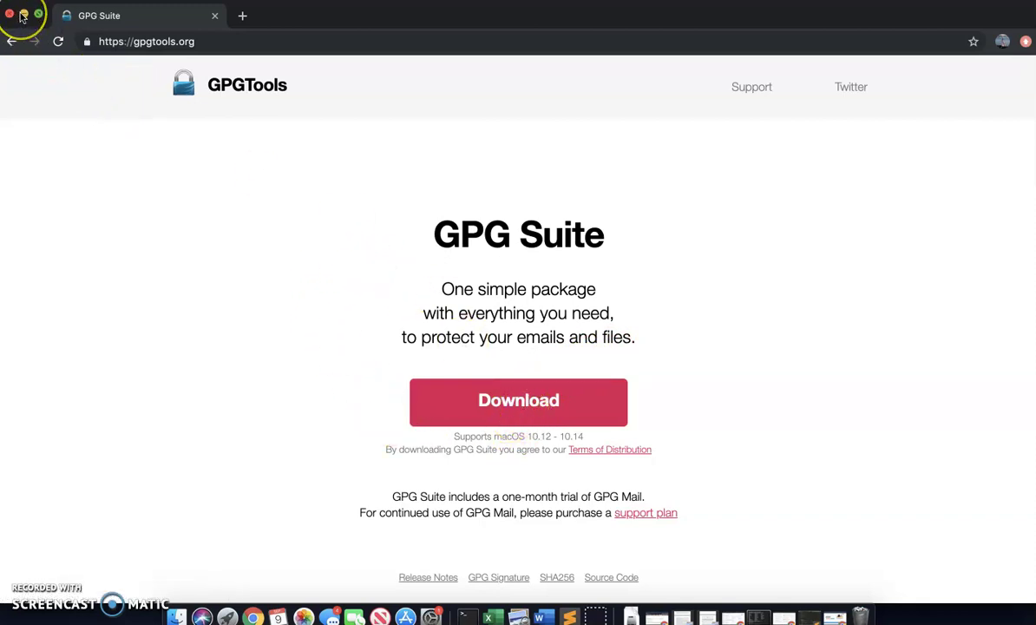
click(23, 16)
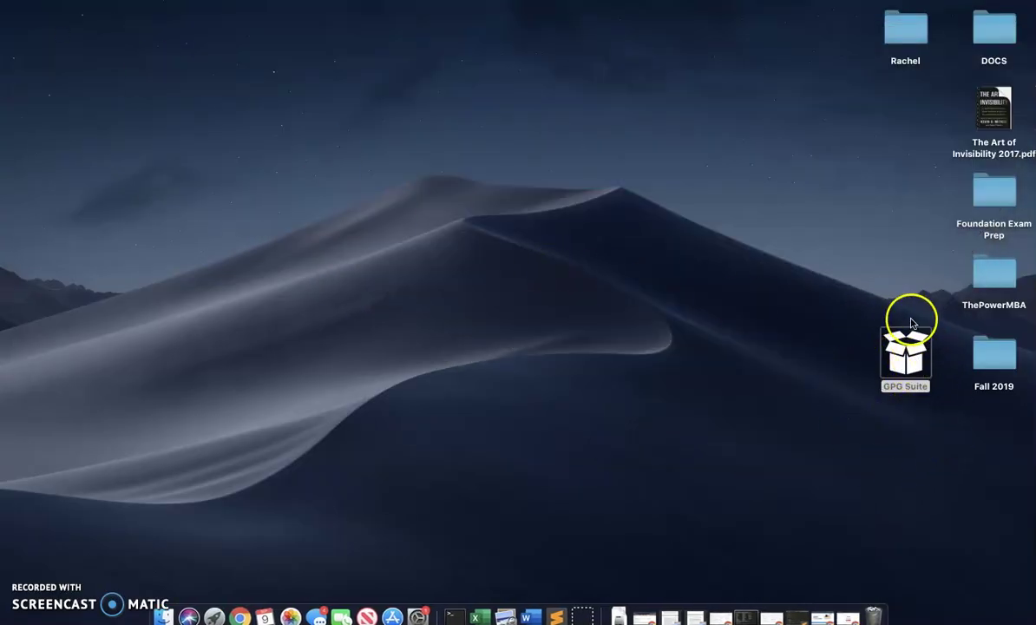
- Open the GPG Suite disk image, launch Install, and review the listed components such as GPG Mail
double_click(903, 363)
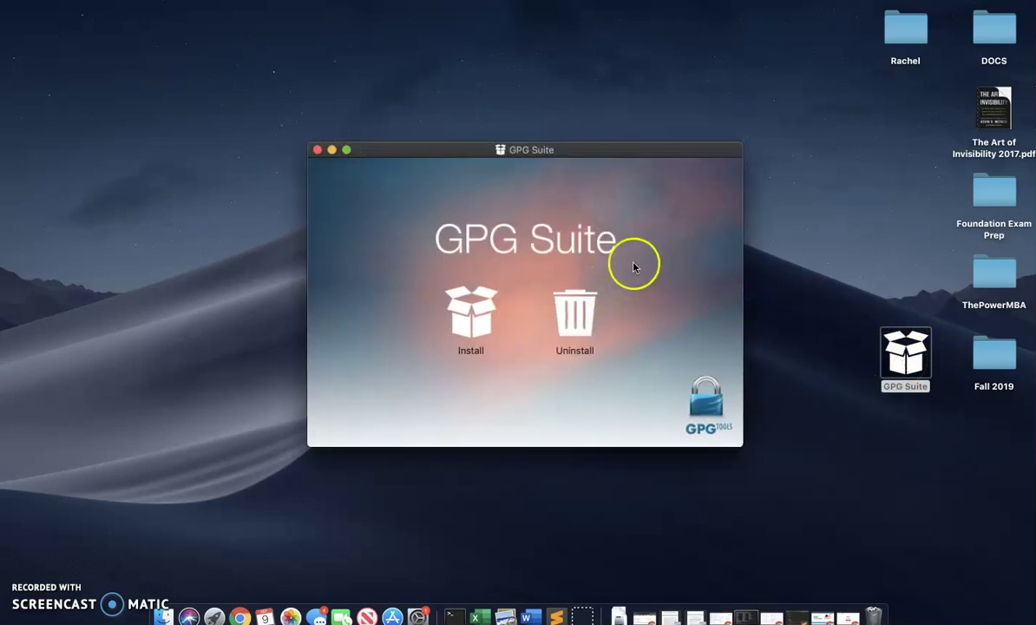
double_click(470, 310)
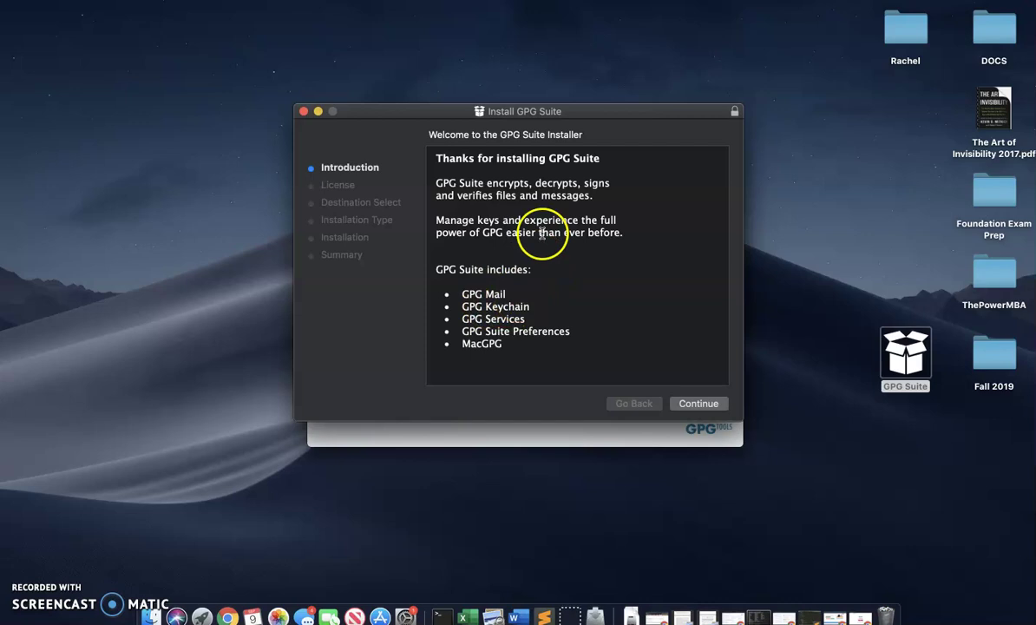
drag(461, 294, 501, 343)
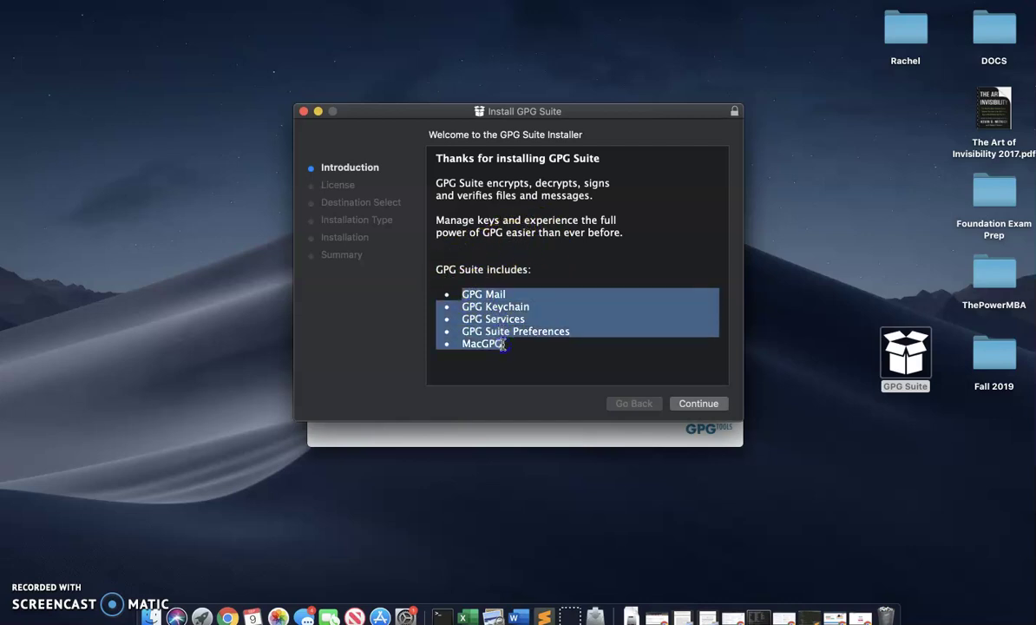
click(514, 320)
click(521, 330)
click(463, 295)
drag(510, 295, 508, 296)
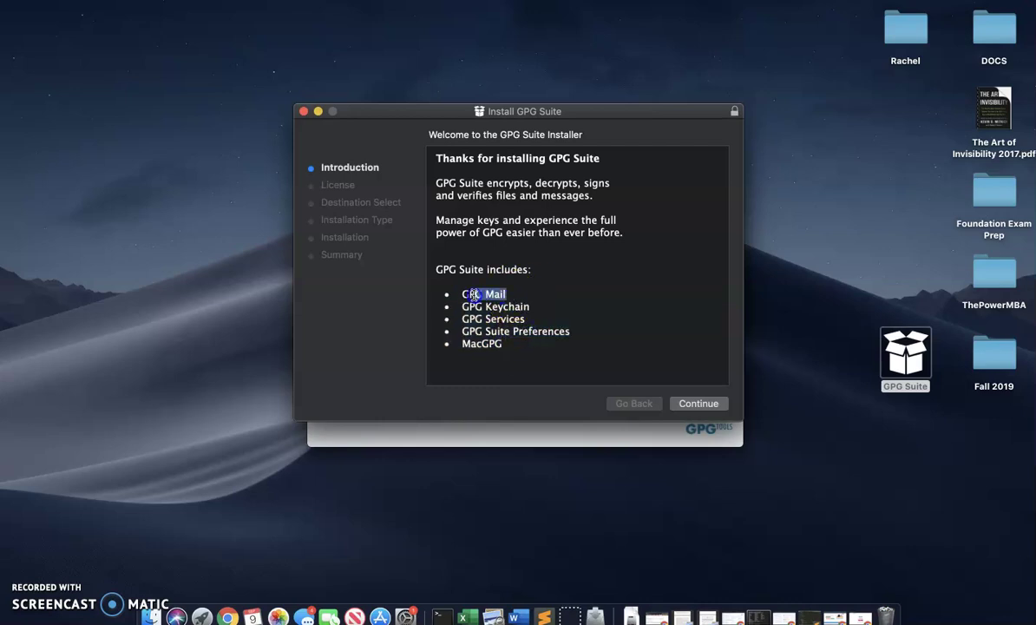
click(556, 303)
click(536, 354)
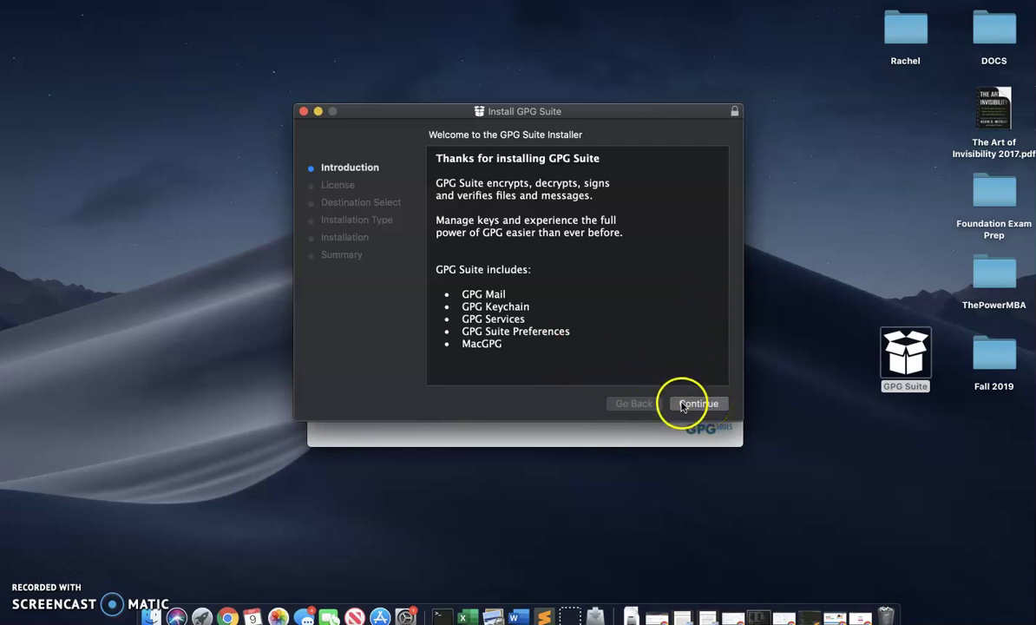
- Accept the GPG Suite license and deselect GPG Mail in the Customize page
click(683, 406)
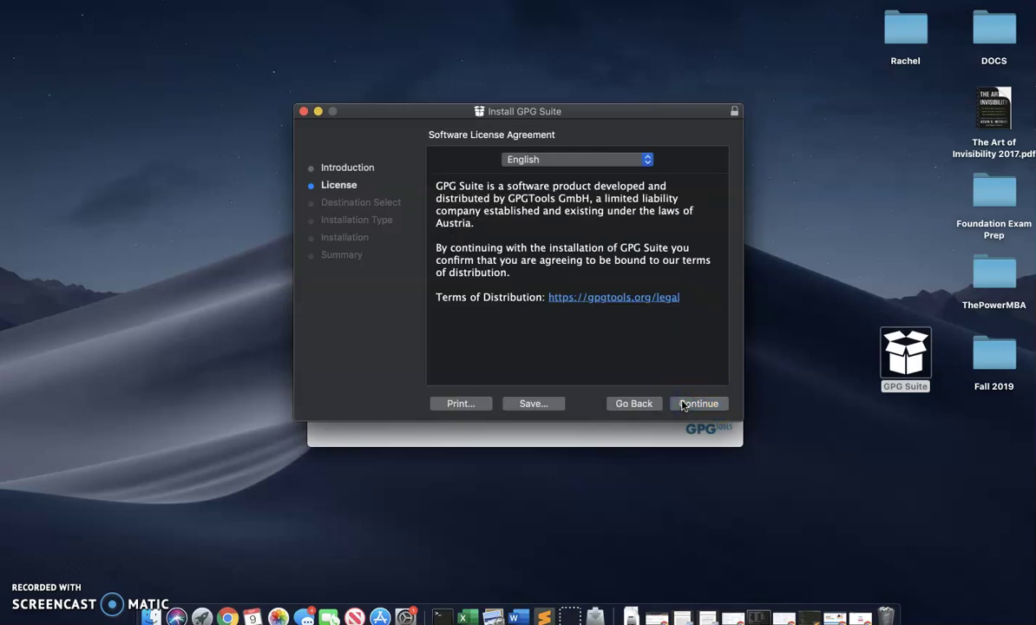
click(687, 404)
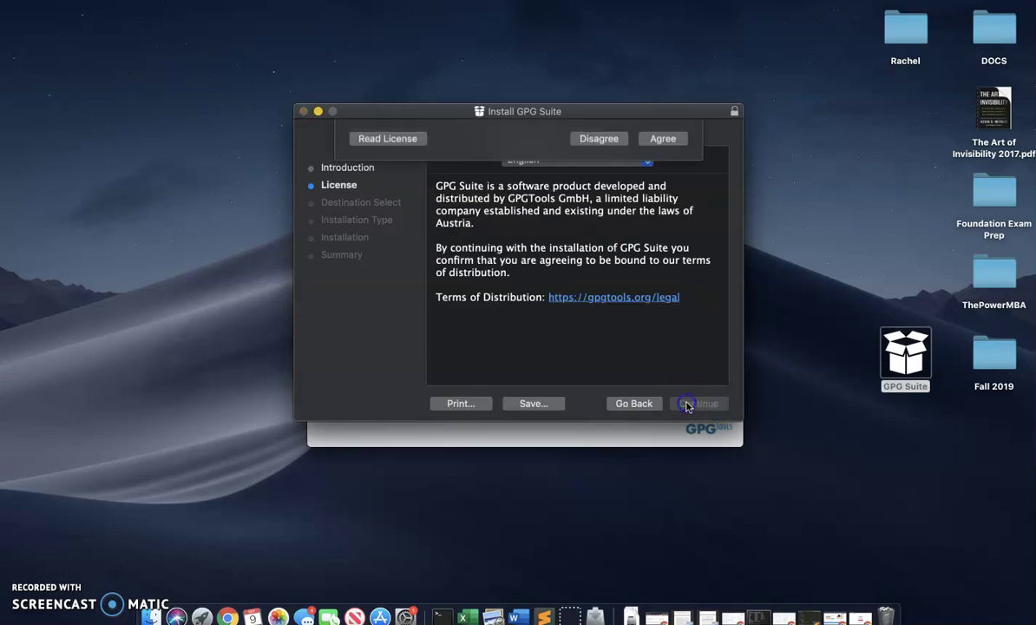
click(663, 229)
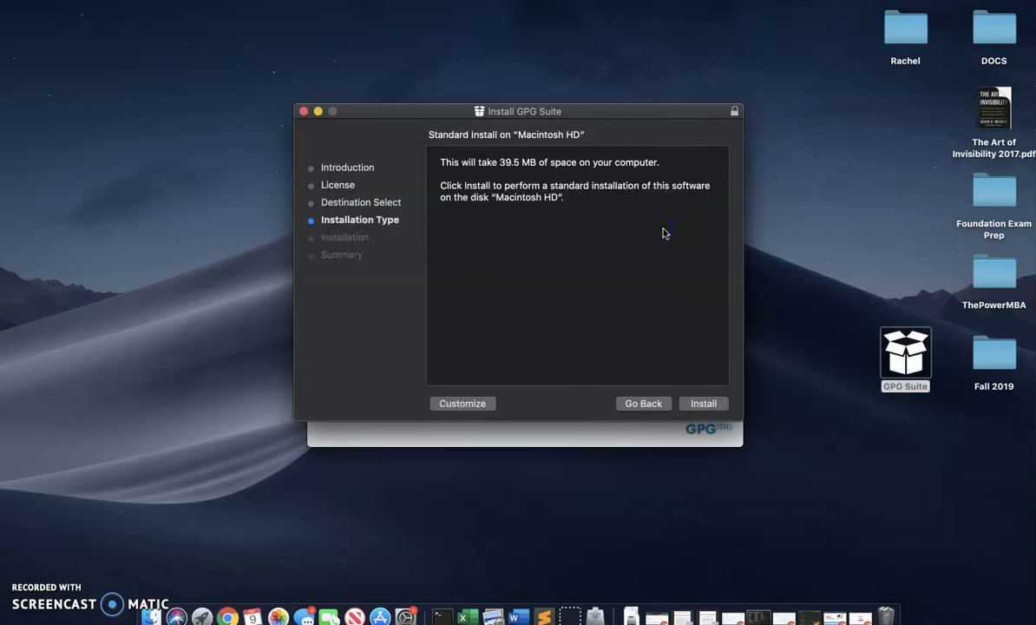
click(466, 405)
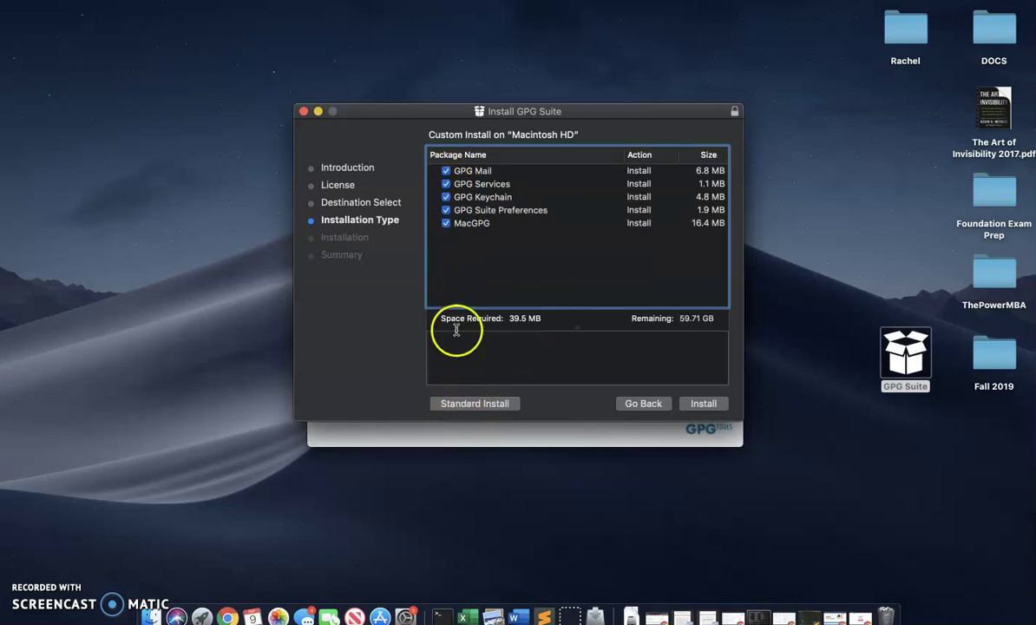
click(445, 173)
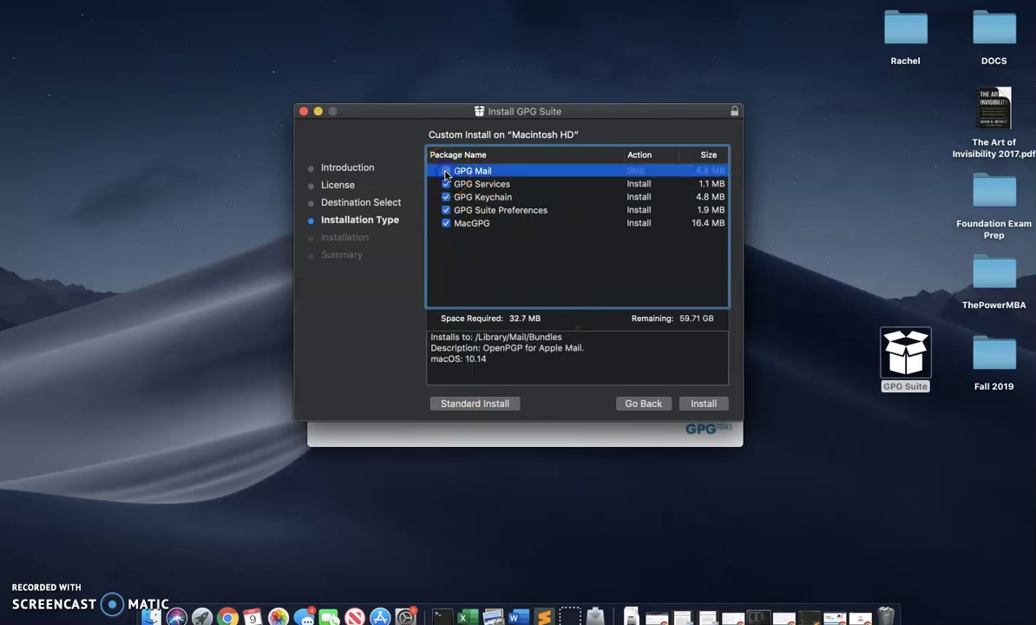
- Run the installation with the admin password and close the finished installer
click(701, 403)
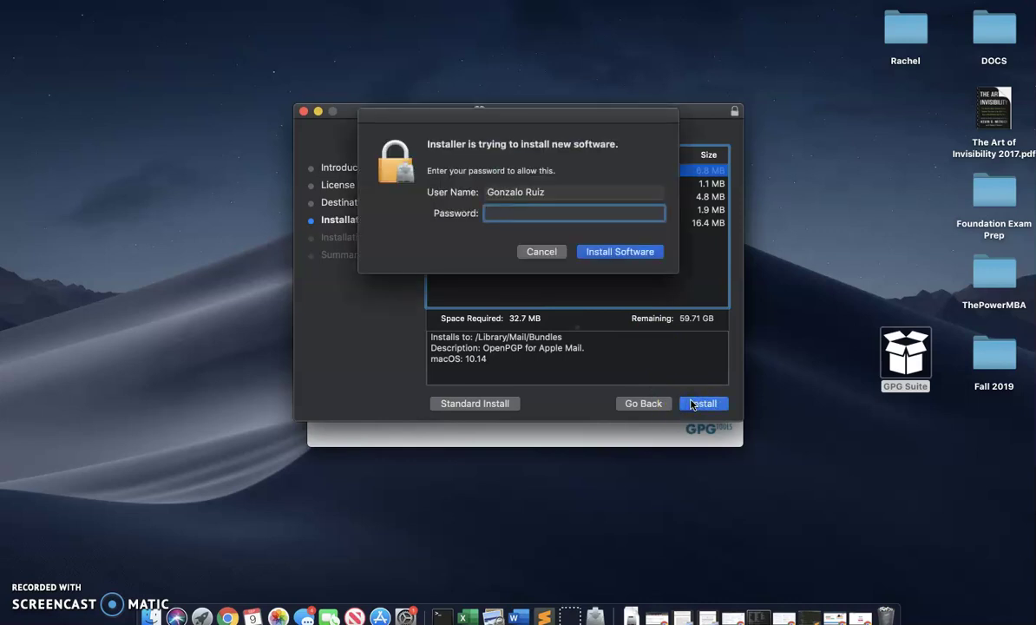
text(*********)
key(Return)
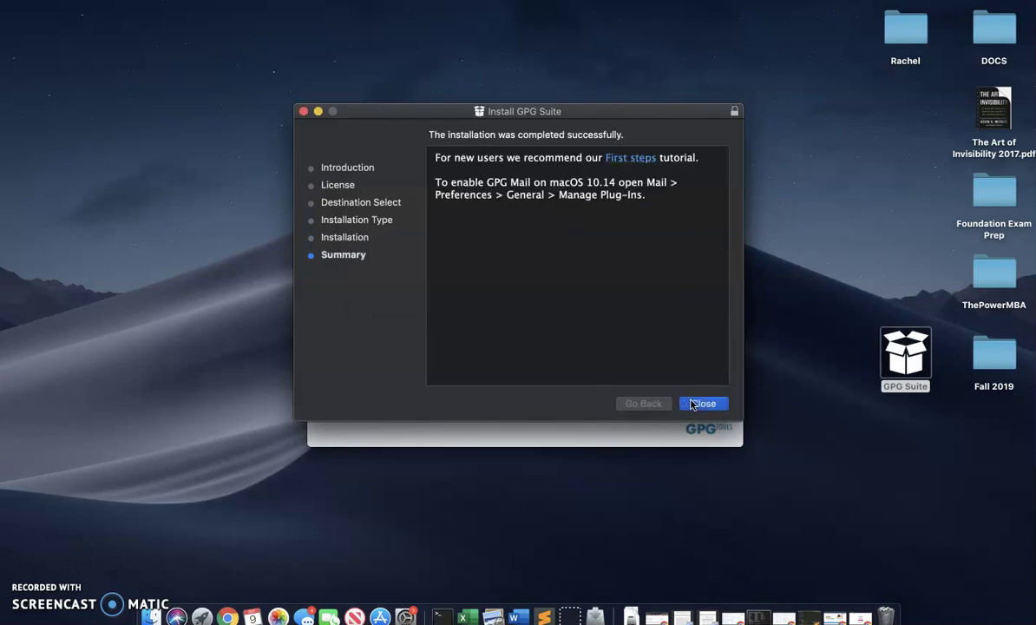
click(694, 403)
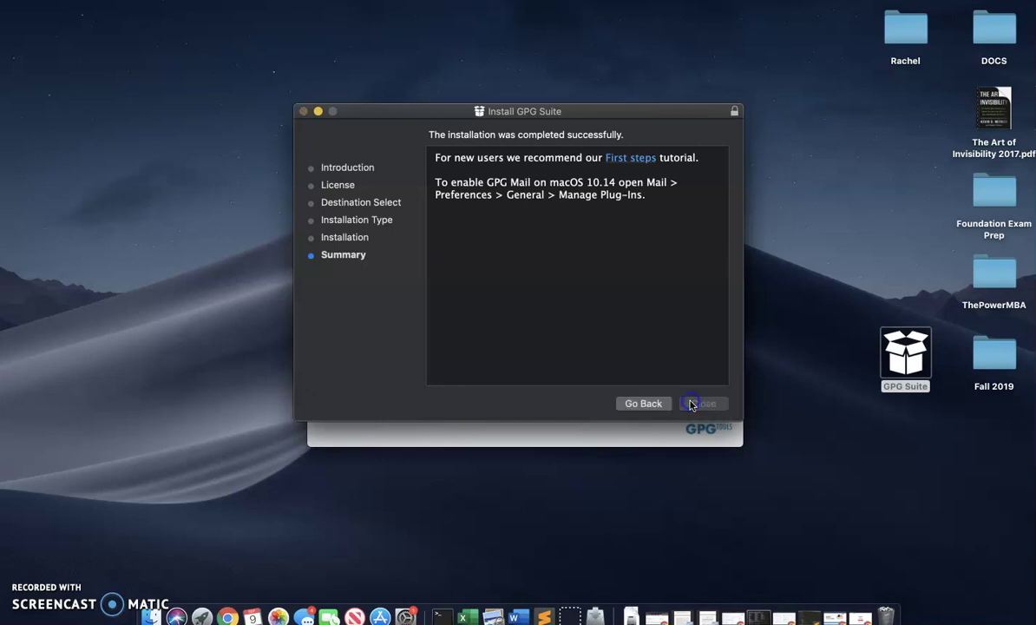
- Keep the installer, then fill in the owner's name, e-mail address and a password in the new key form
click(527, 196)
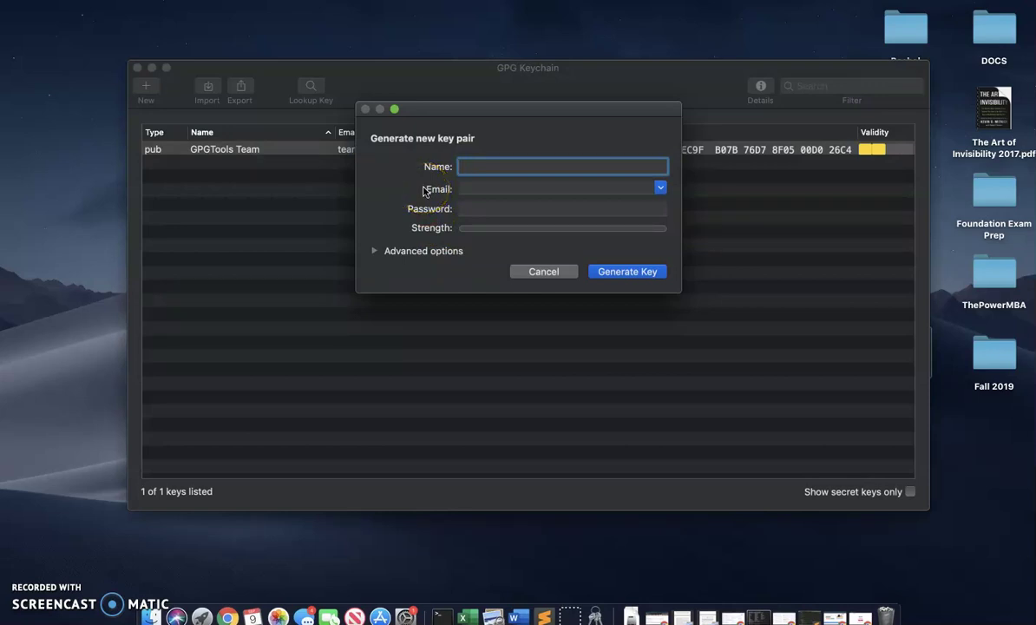
text(John Snow)
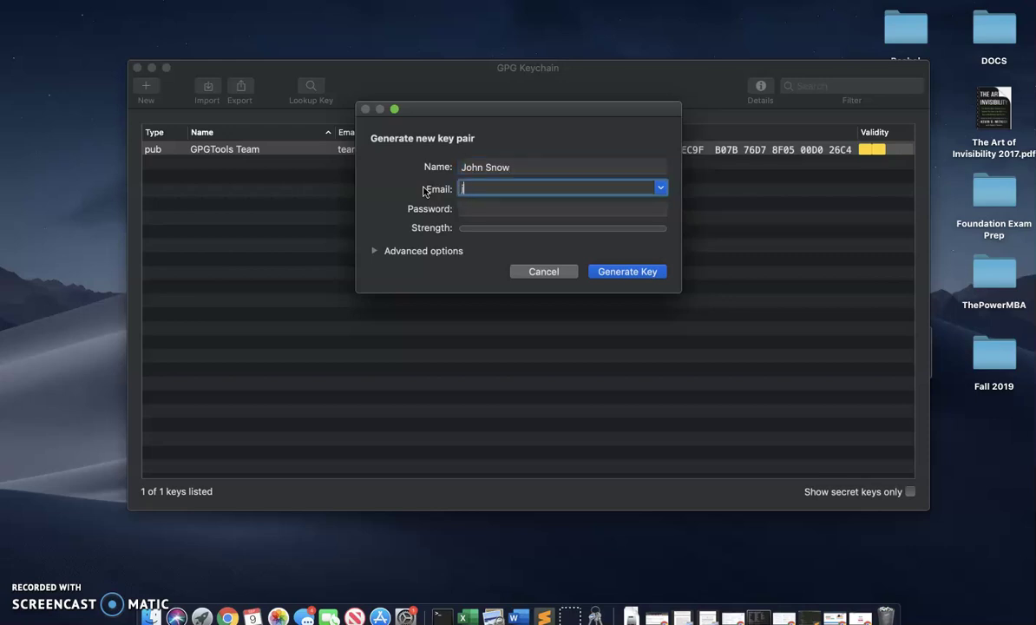
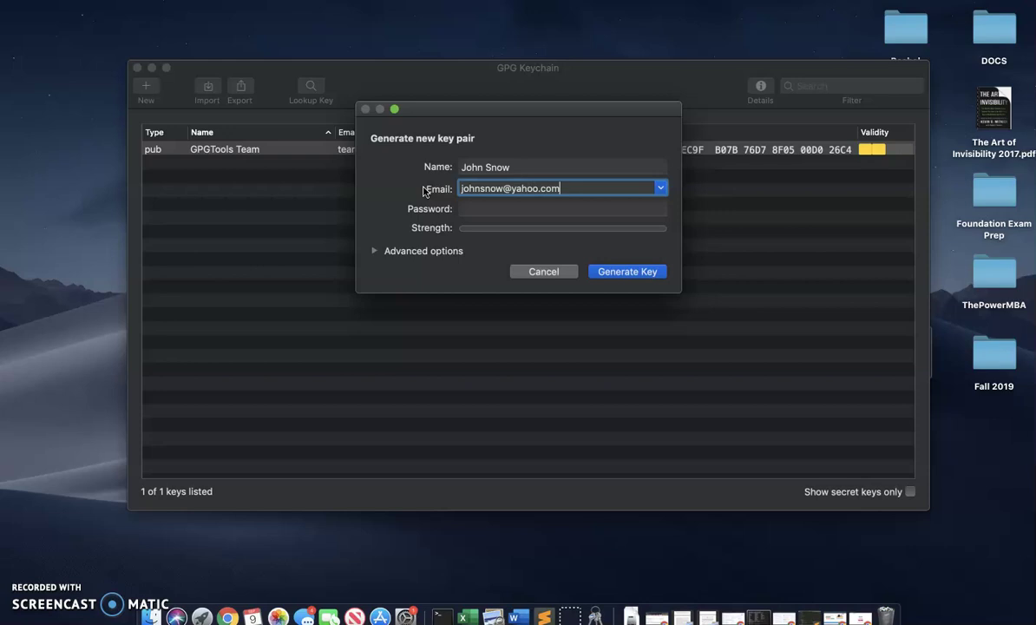
key(Tab)
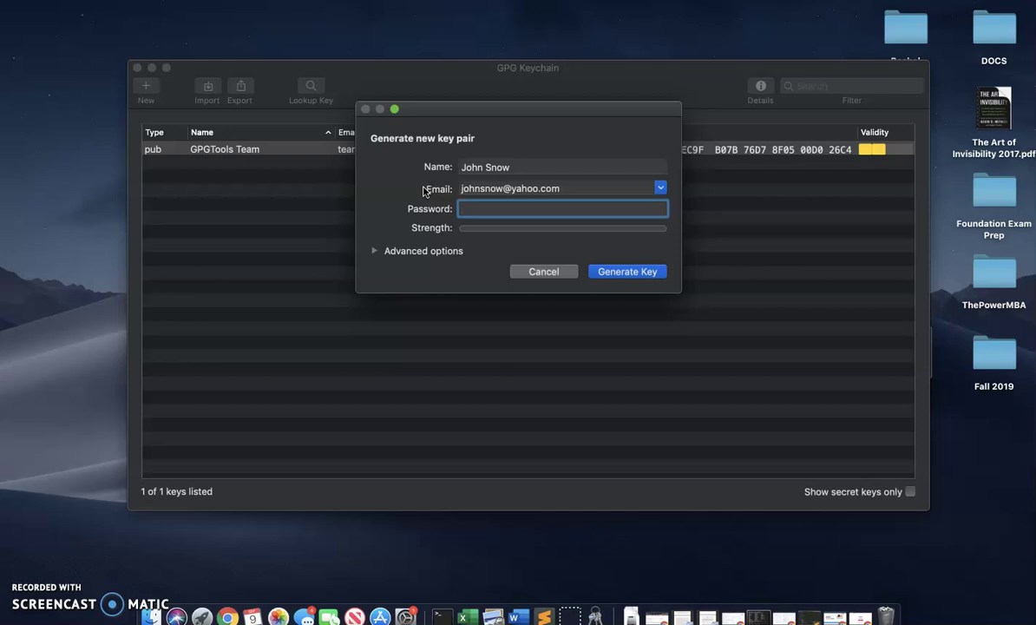
text(••••)
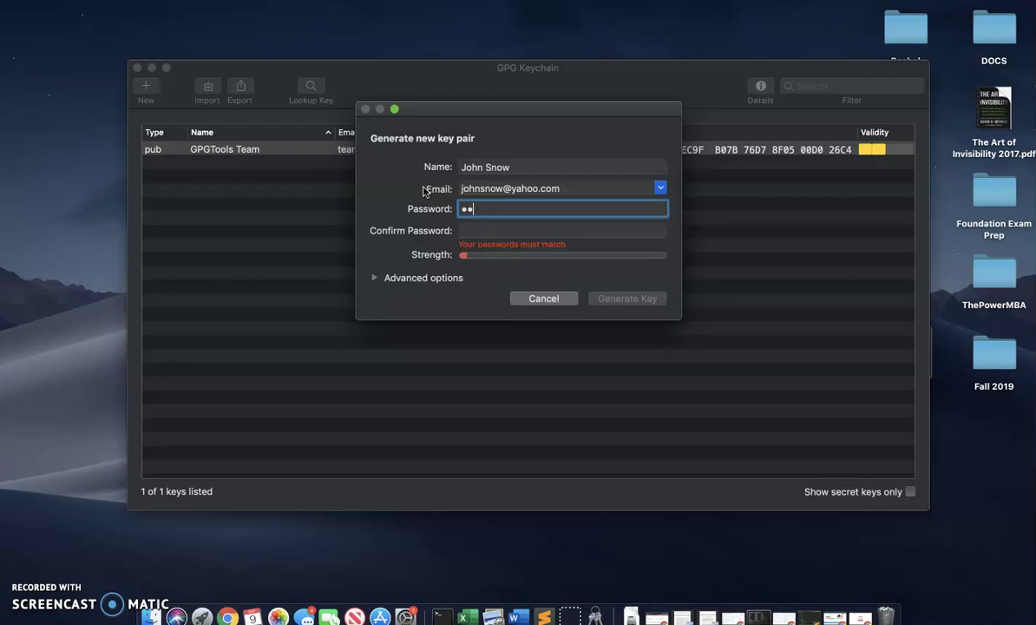
text(••••)
key(Tab)
text(••••••••)
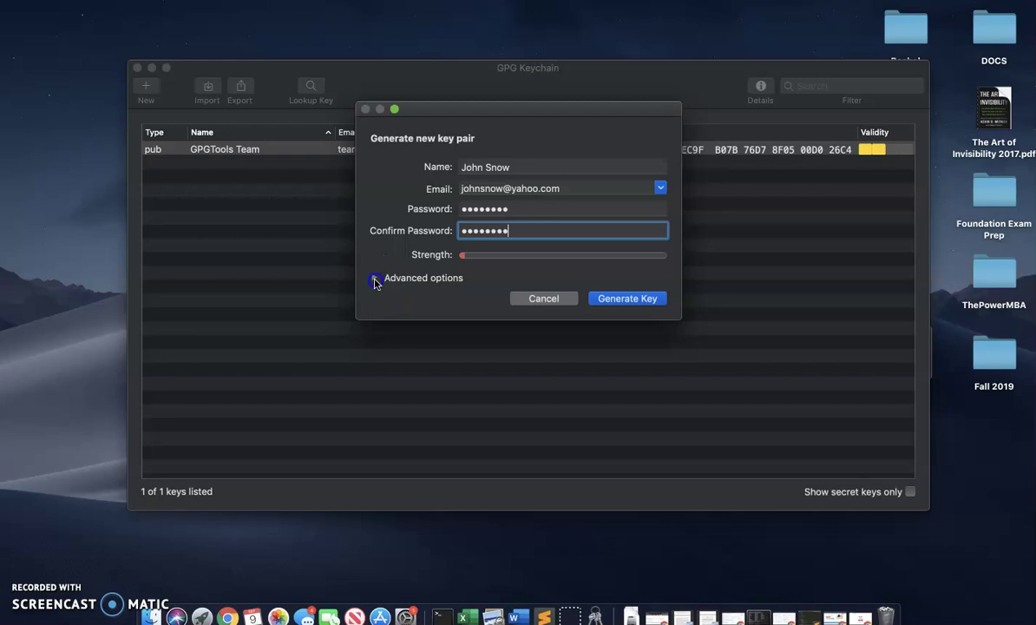
- In the advanced options, keep RSA and RSA, set the length to 4096 bits, and generate the key
click(375, 278)
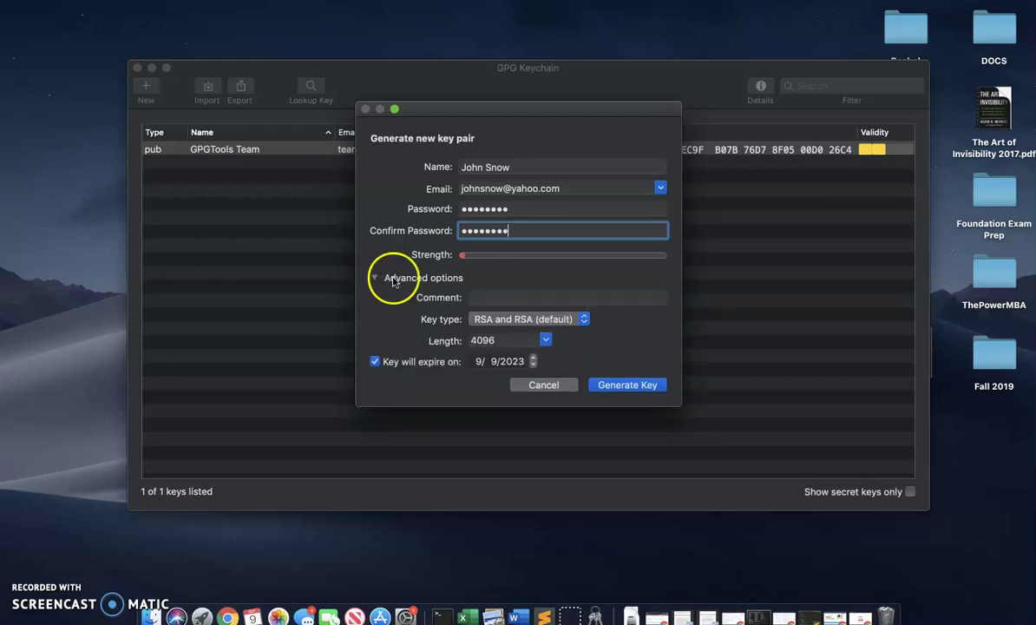
click(498, 321)
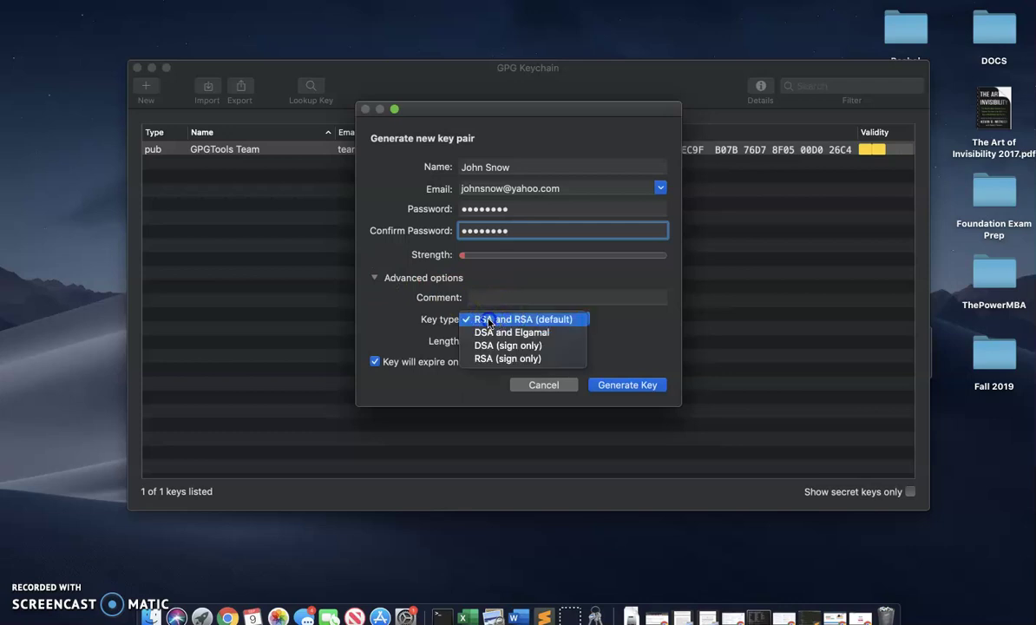
click(490, 321)
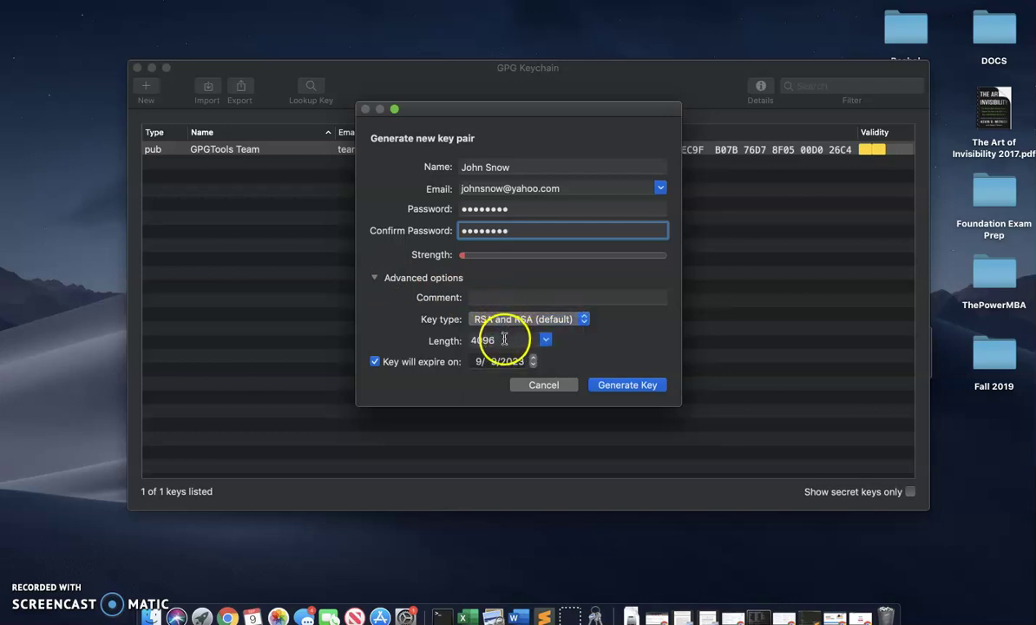
click(503, 340)
click(546, 341)
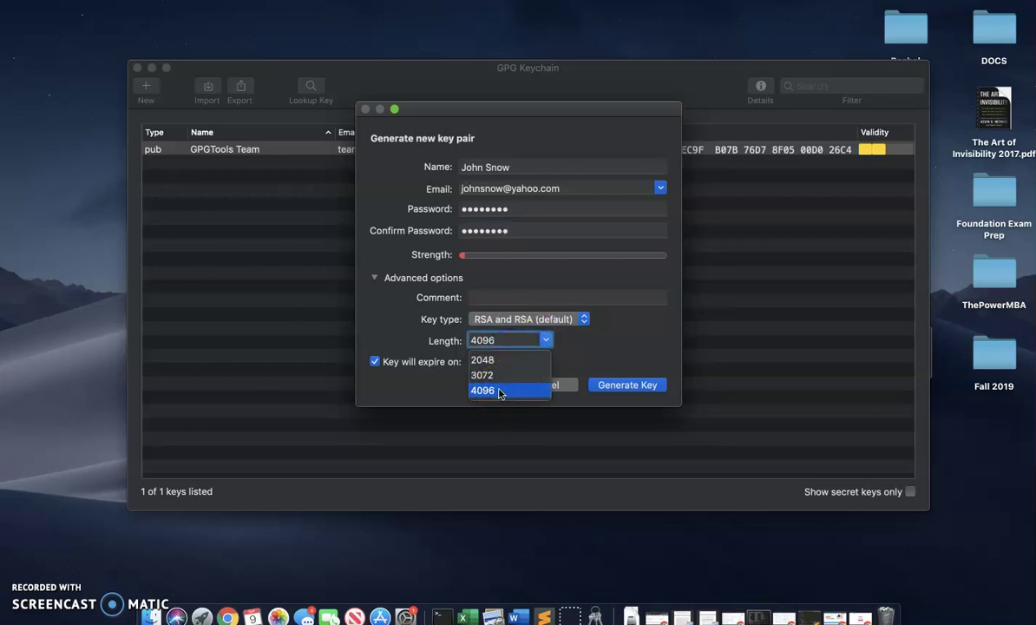
click(544, 342)
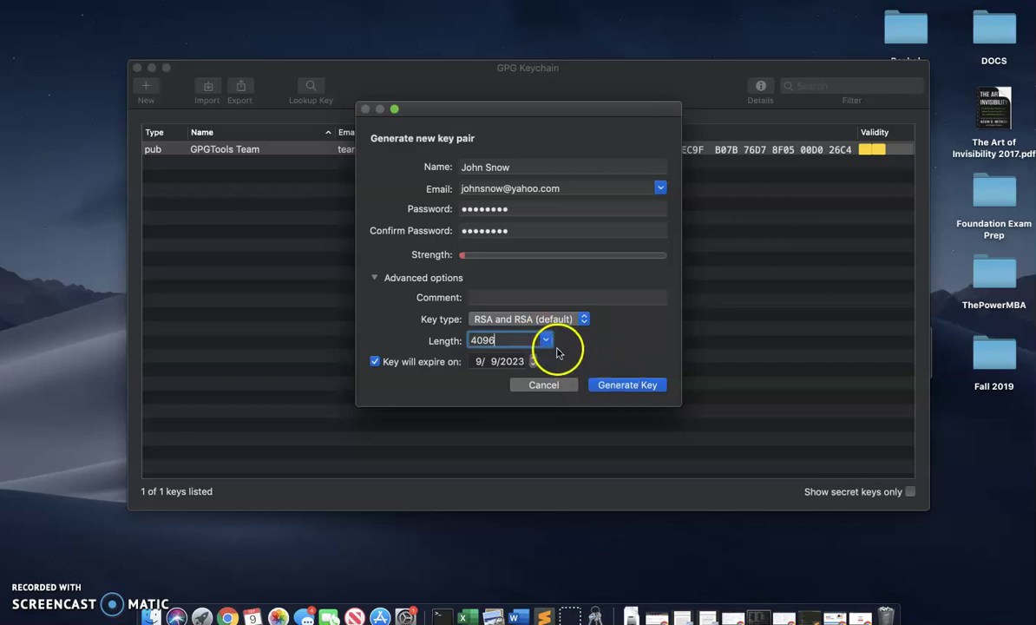
click(546, 343)
drag(546, 343, 482, 359)
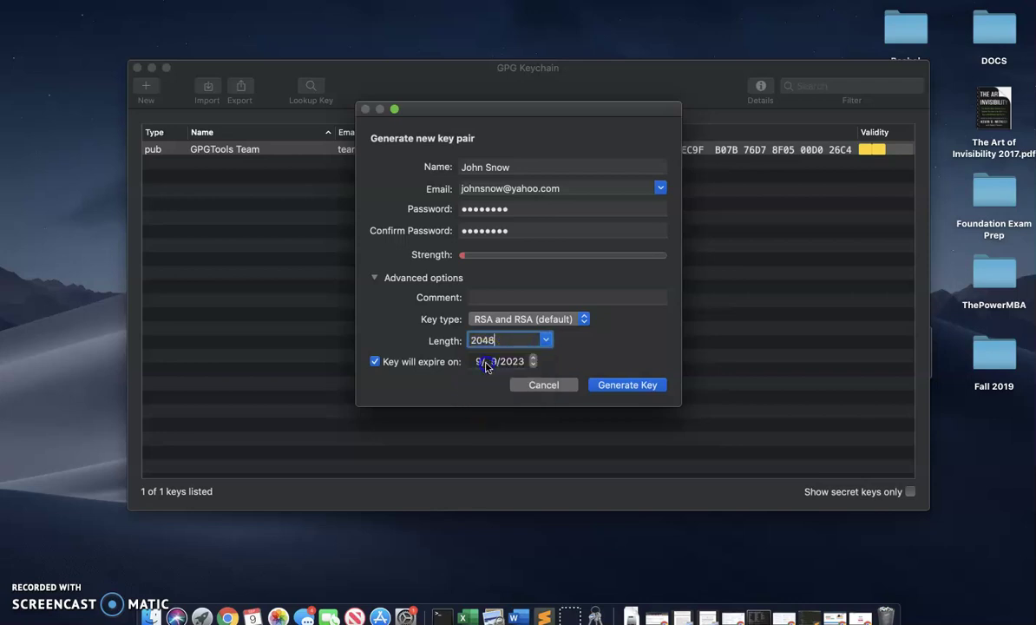
click(545, 340)
click(486, 389)
click(615, 378)
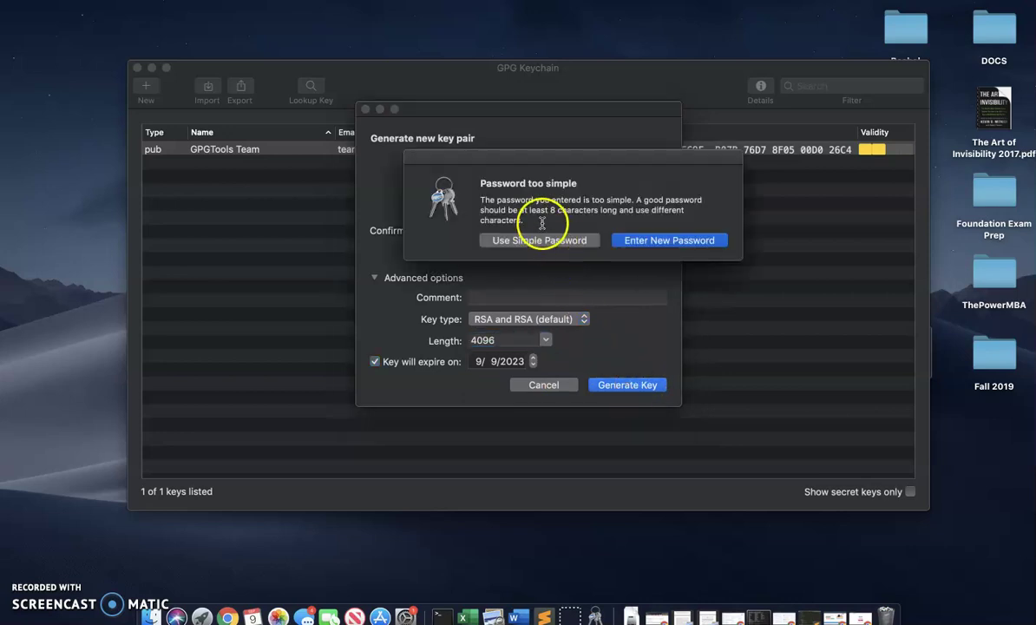
- Accept the simple password and decline uploading the new public key to key servers
click(535, 239)
click(651, 239)
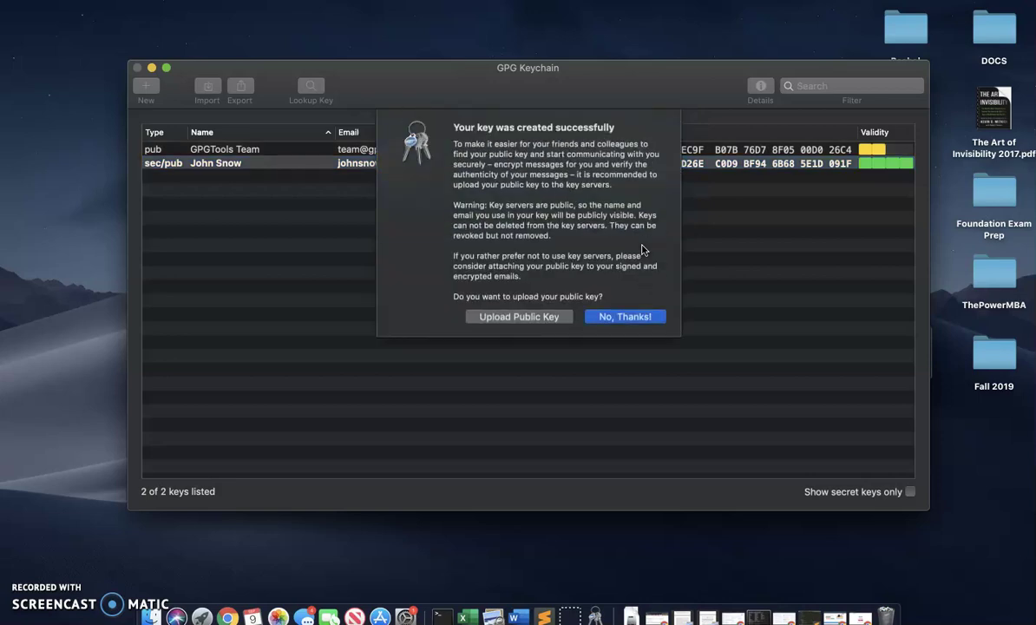
click(598, 316)
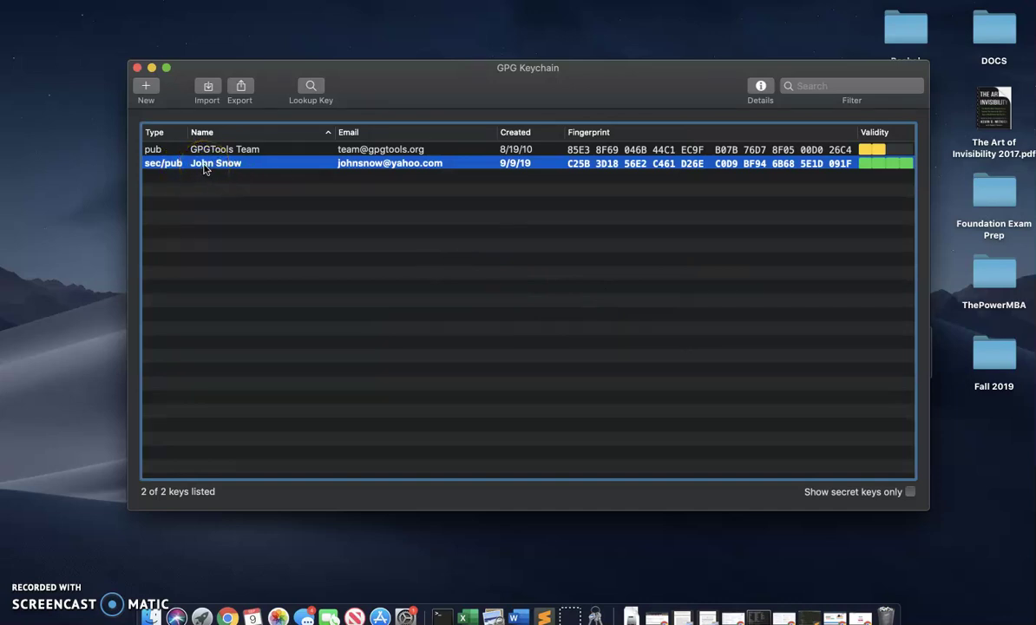
- Copy the new sec/pub key's public key via its context menu
right_click(204, 169)
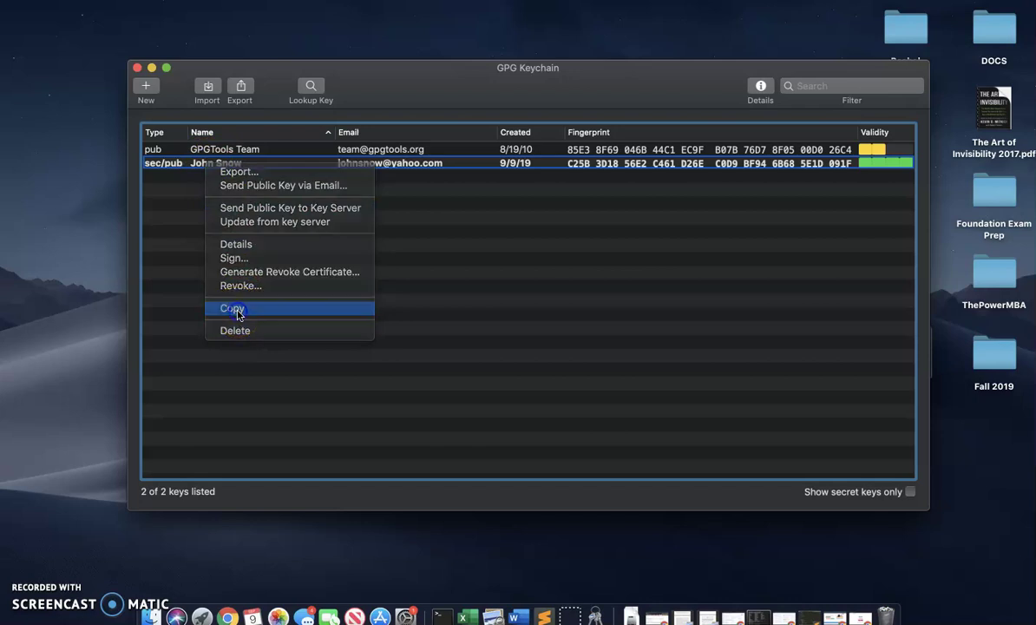
click(239, 310)
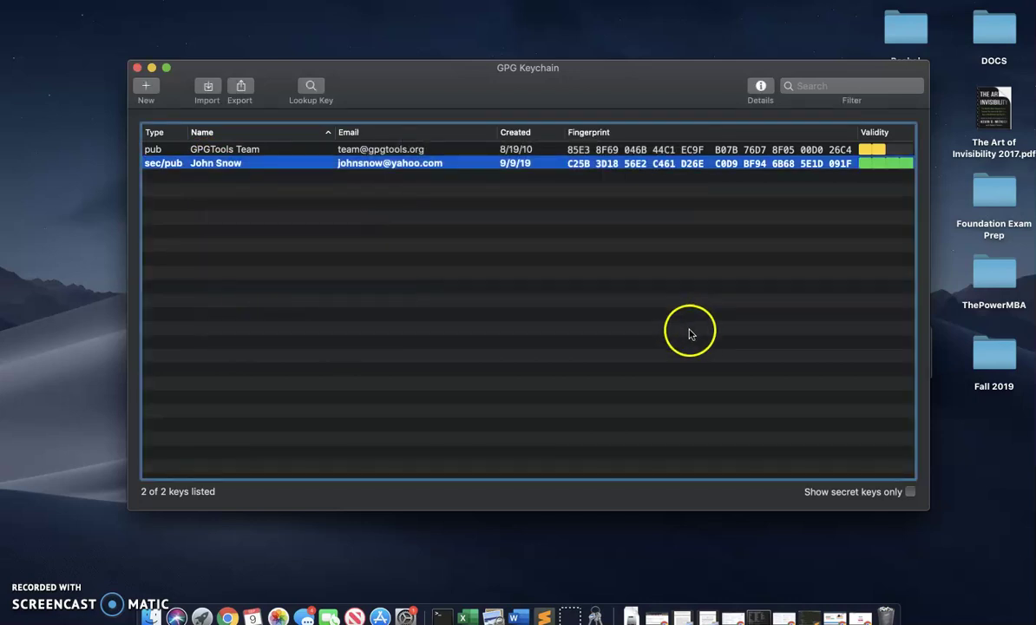
click(665, 383)
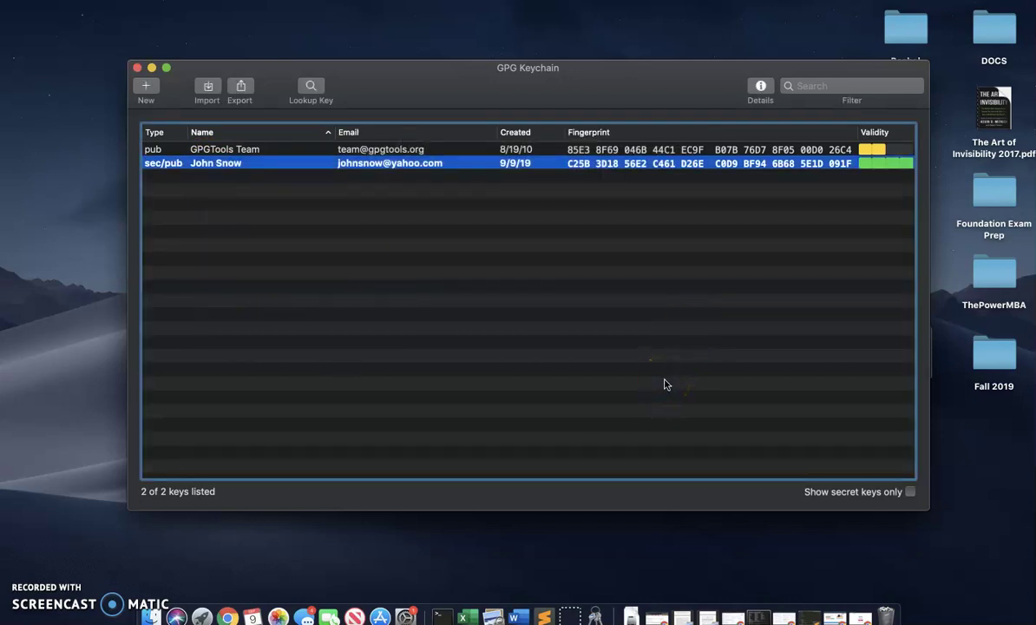
- Launch TextEdit, paste the PGP public key block into a new document, and enlarge the window
key(super+space)
text(te)
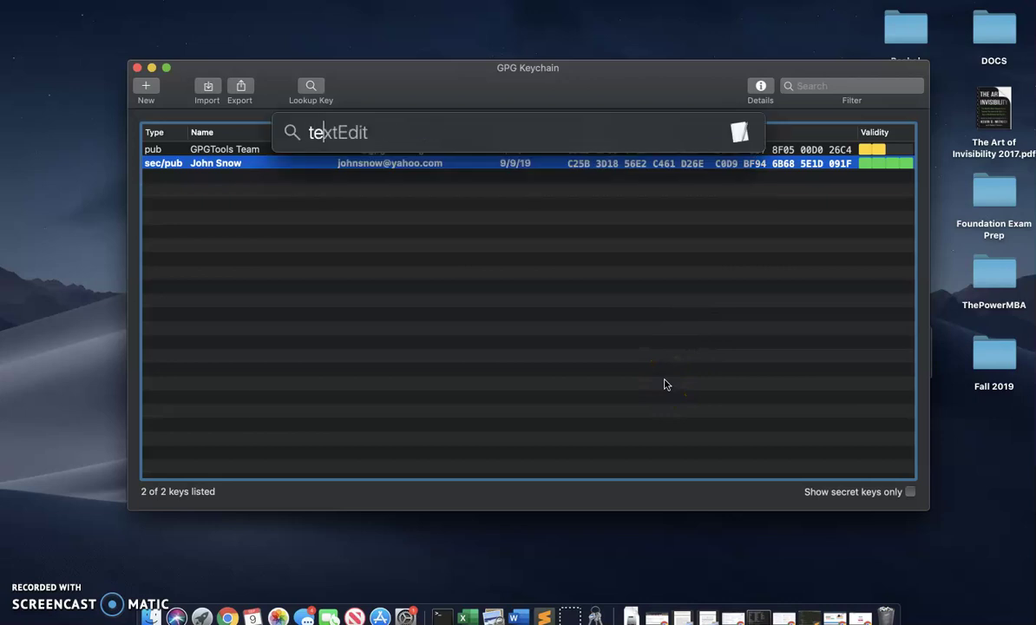
key(Return)
click(595, 375)
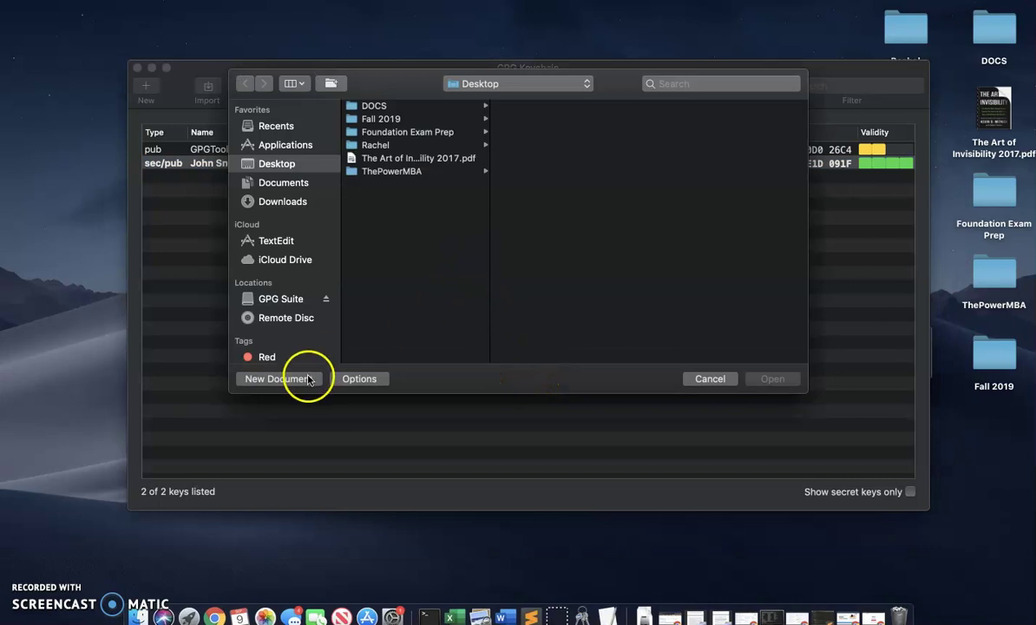
click(308, 379)
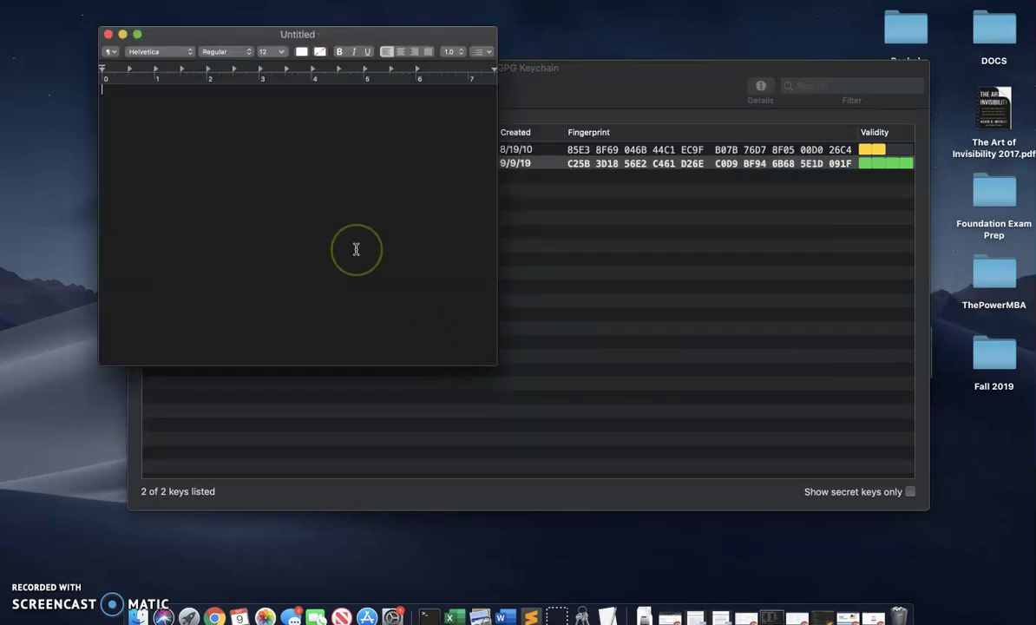
key(super+v)
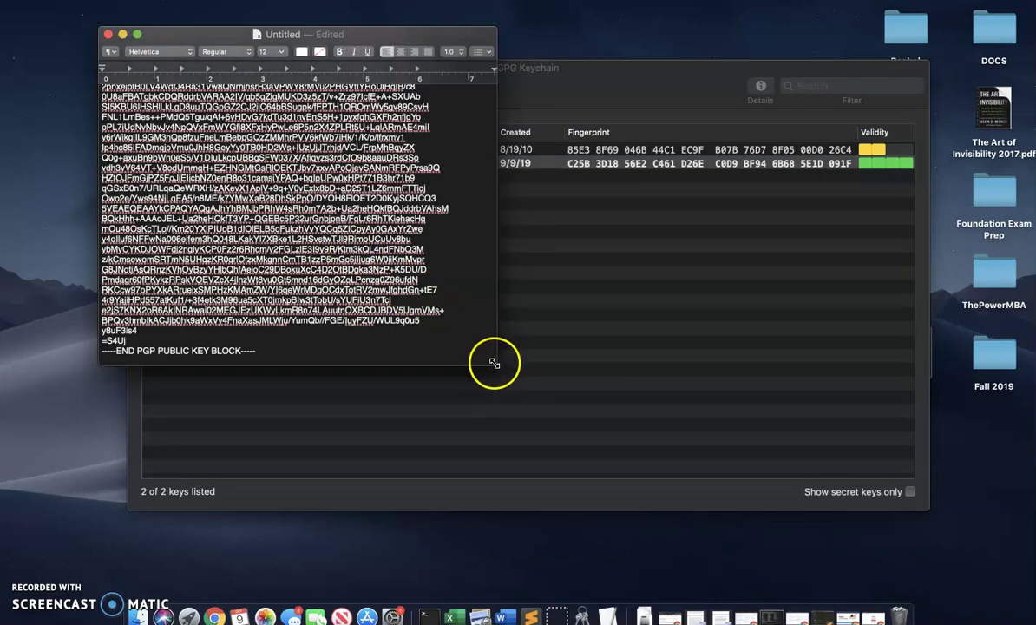
drag(494, 363, 551, 606)
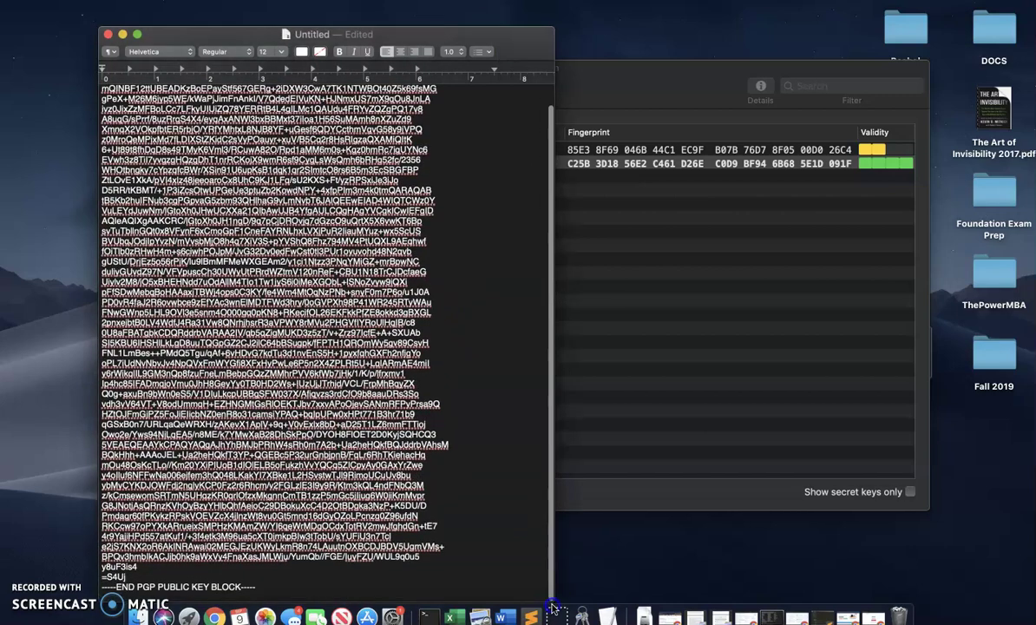
click(379, 33)
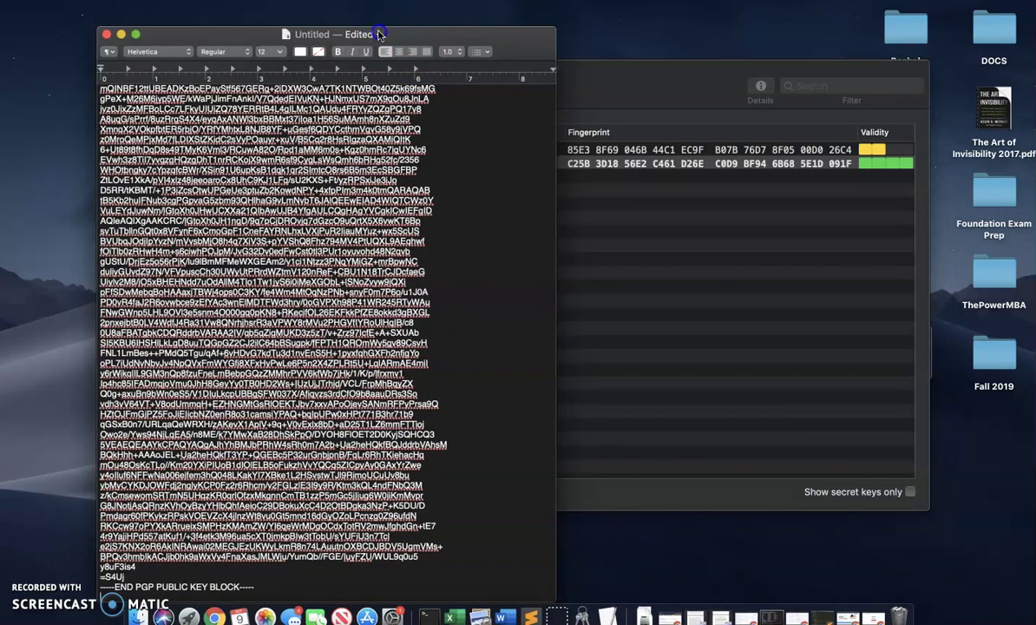
drag(379, 33, 367, 11)
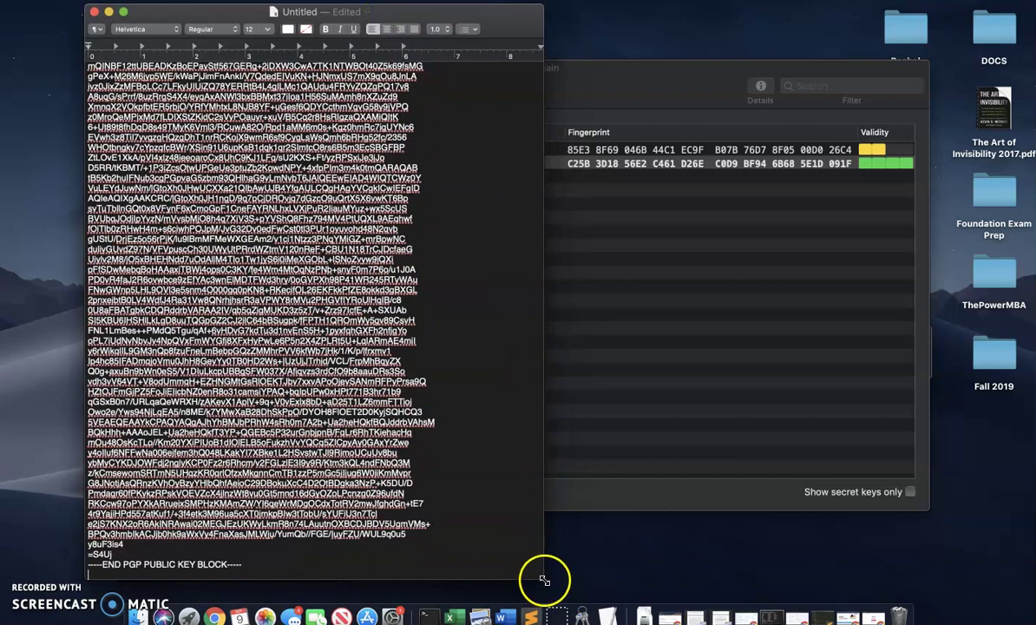
drag(544, 579, 567, 601)
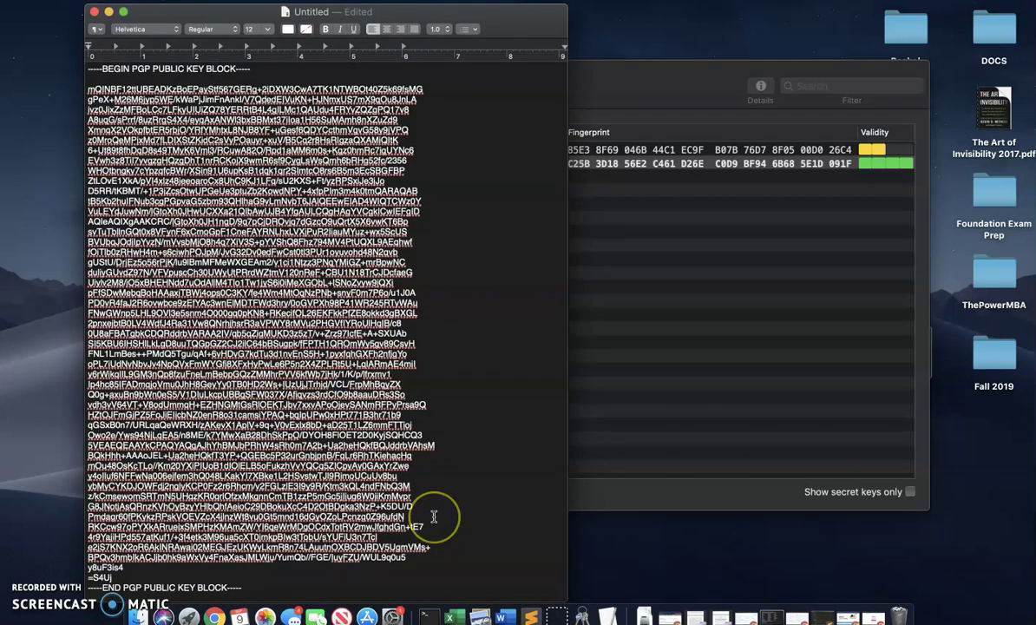
scroll(417, 498, down, 1)
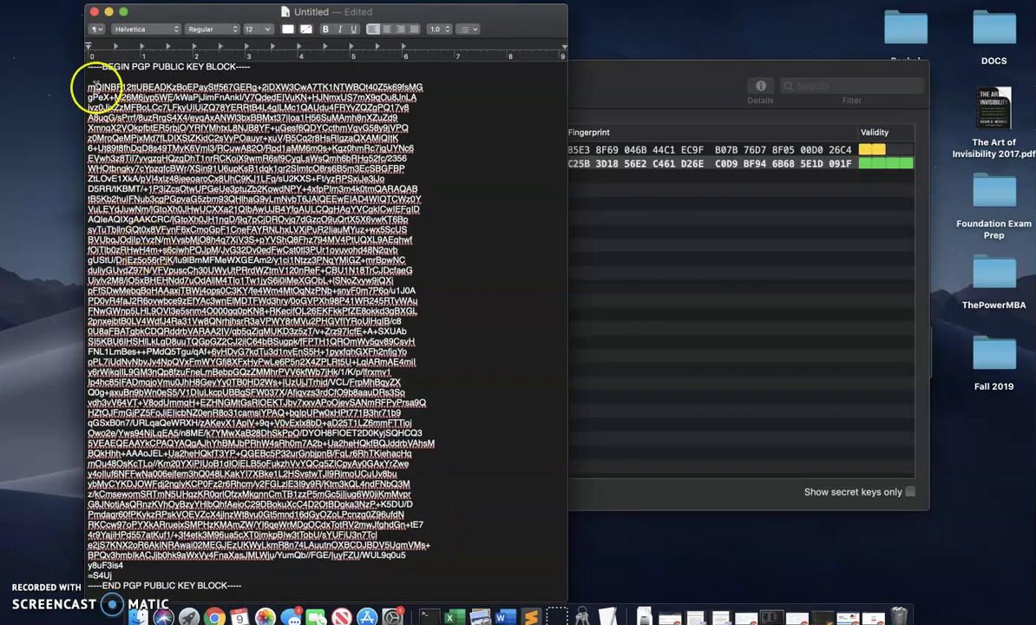
drag(88, 67, 254, 583)
click(254, 584)
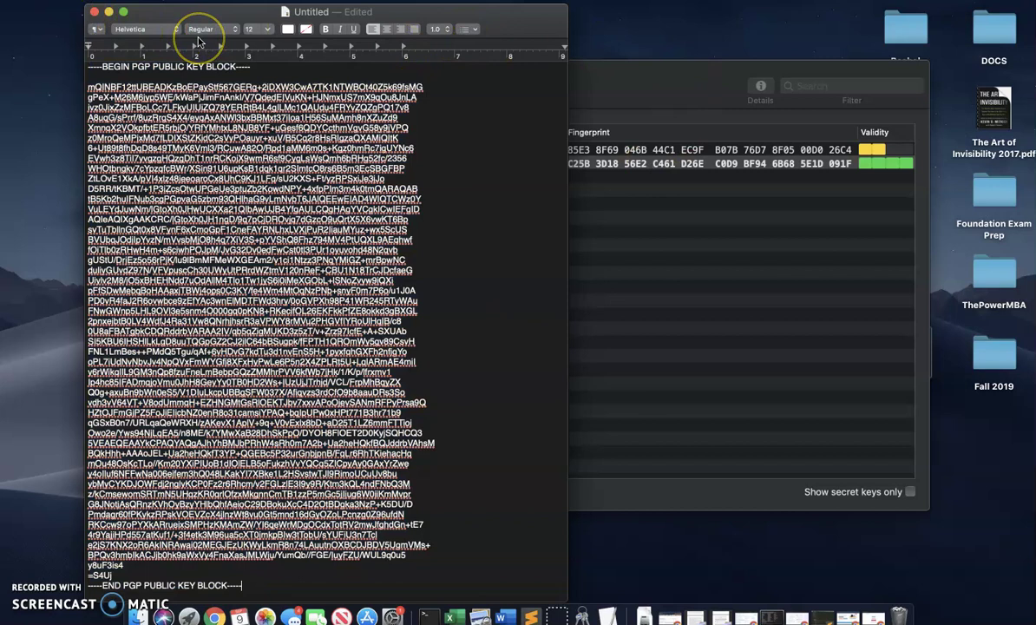
- Save the key document to the Desktop as 'public'
key(super+s)
click(352, 72)
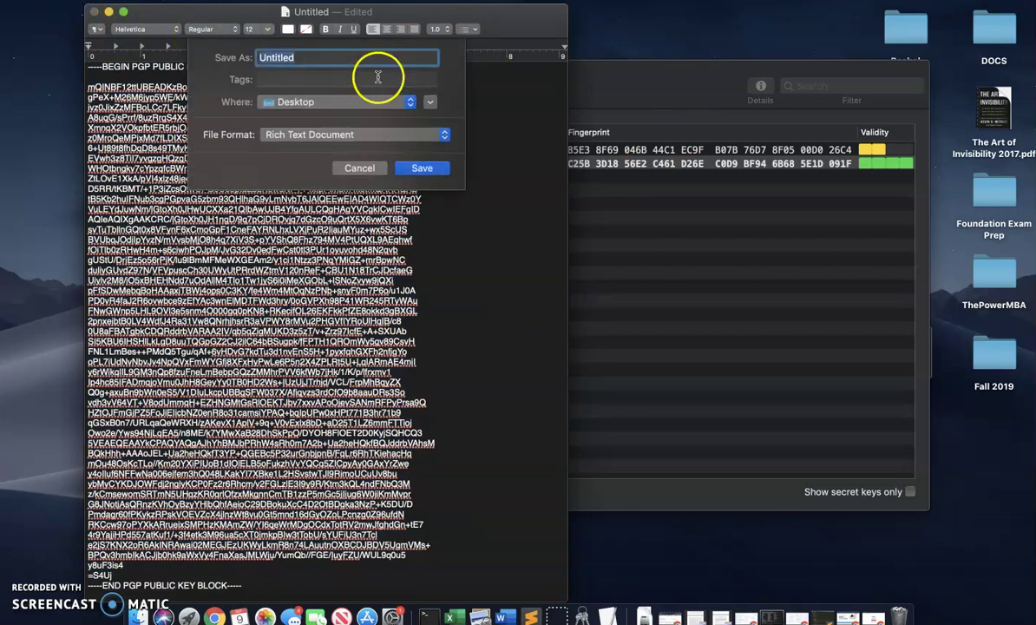
text(public)
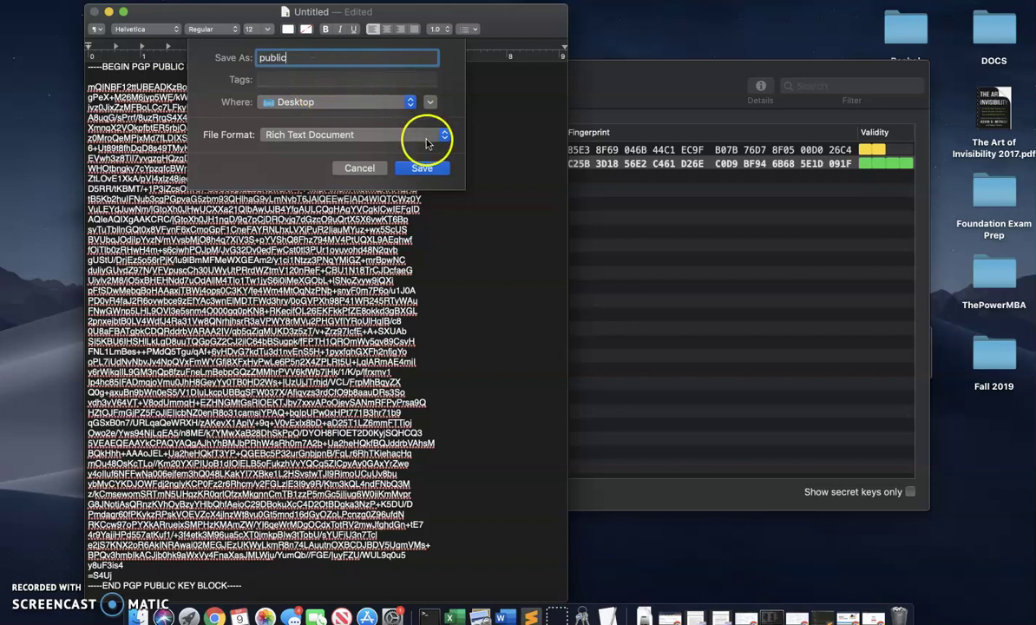
click(423, 167)
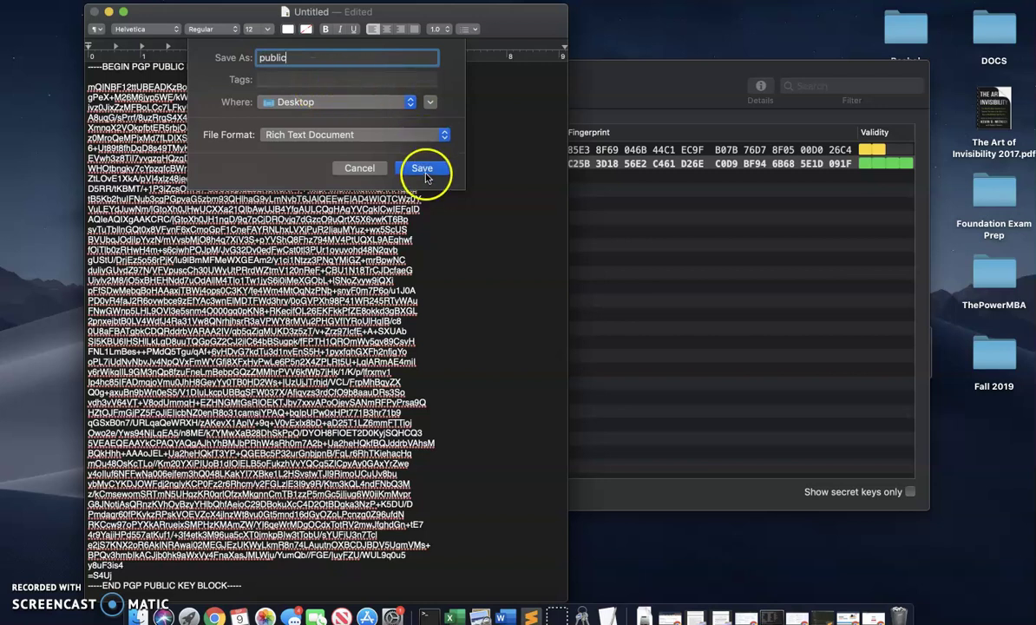
drag(310, 185, 104, 76)
- In a new document, type 'Test' and a self-introduction as a foreign student in a Computer Security class
click(106, 5)
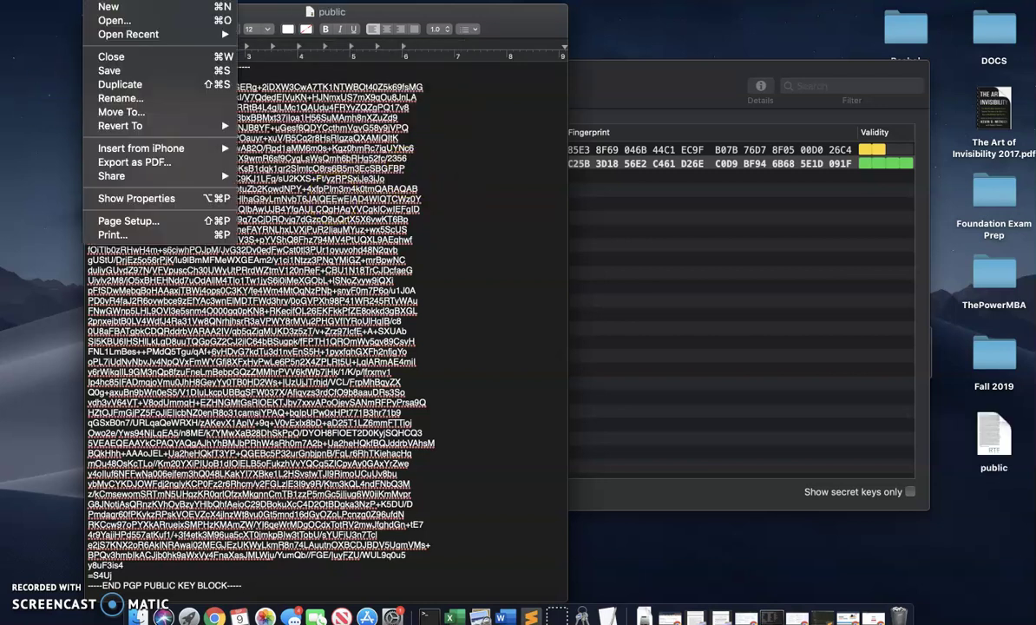
click(107, 7)
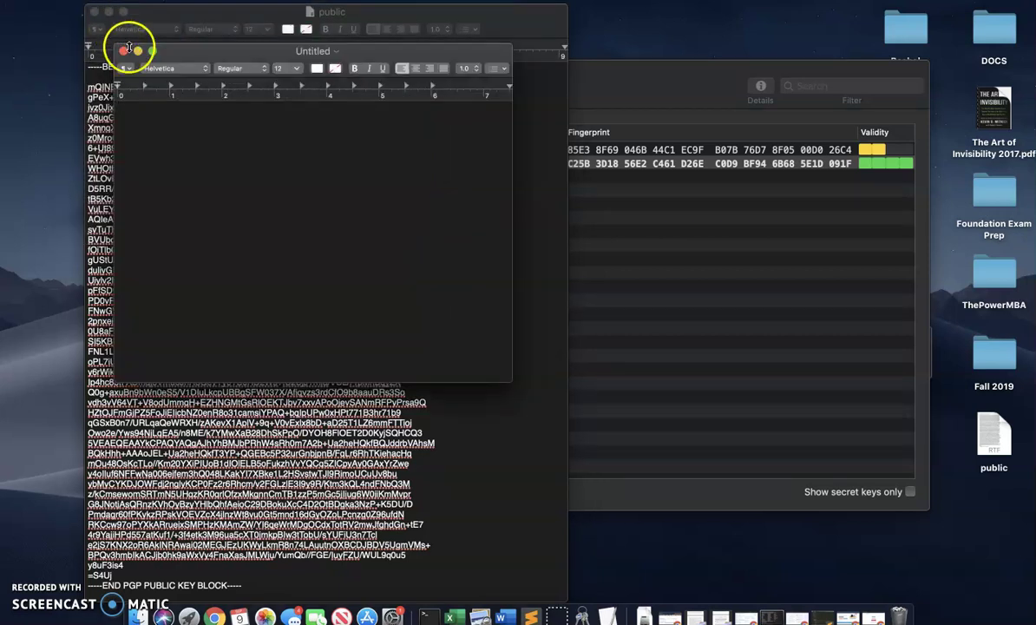
click(251, 211)
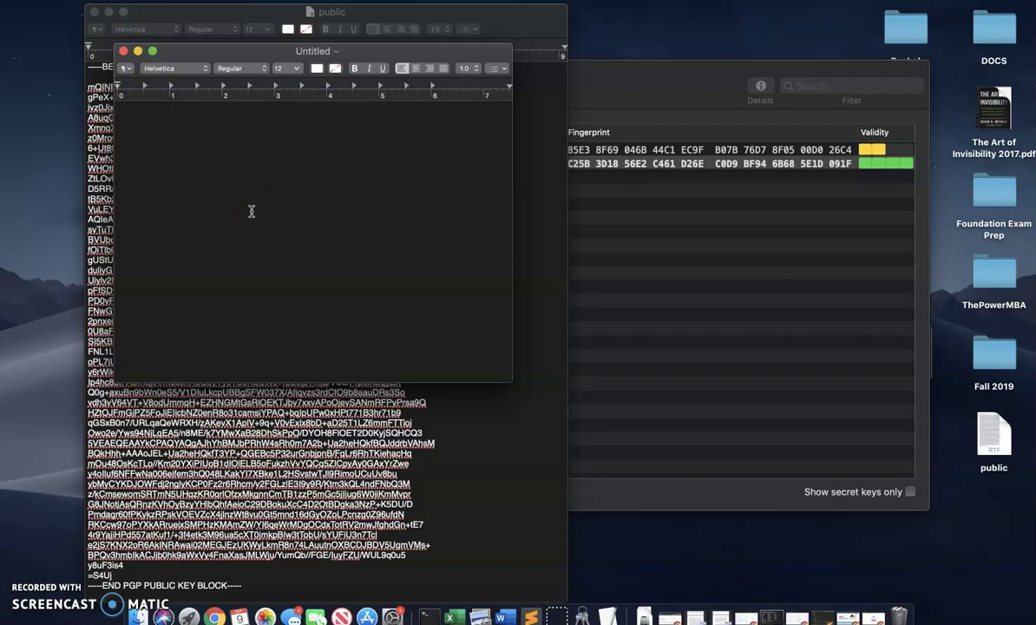
text(tes)
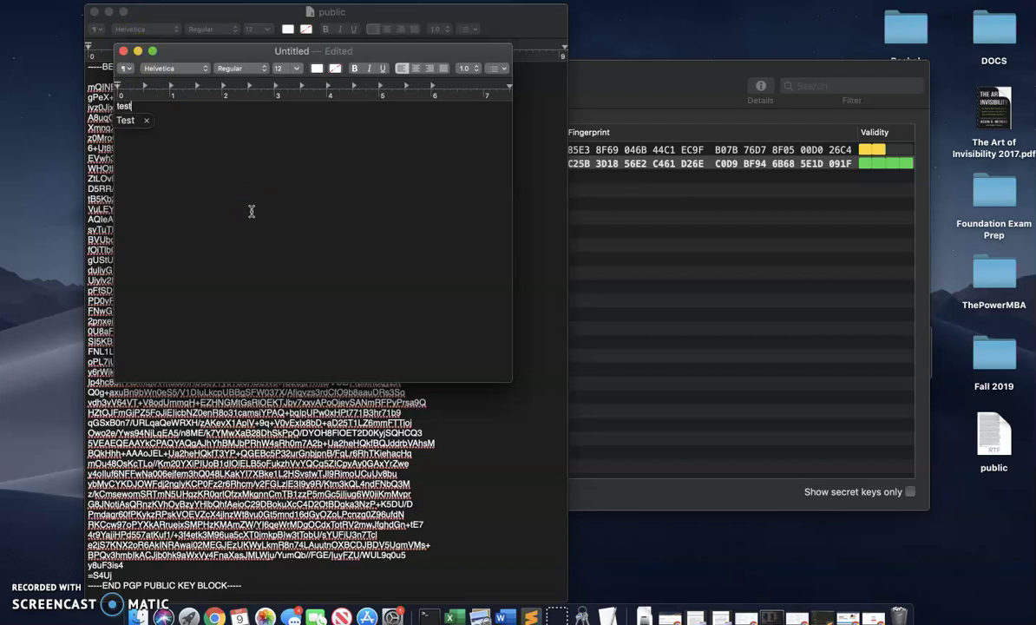
text(t)
key(Return)
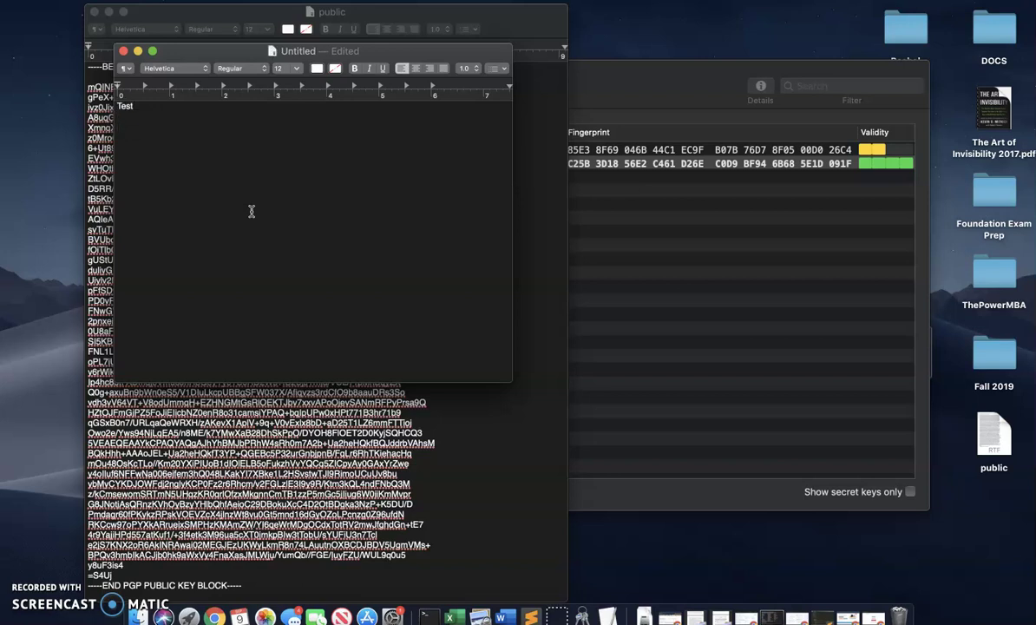
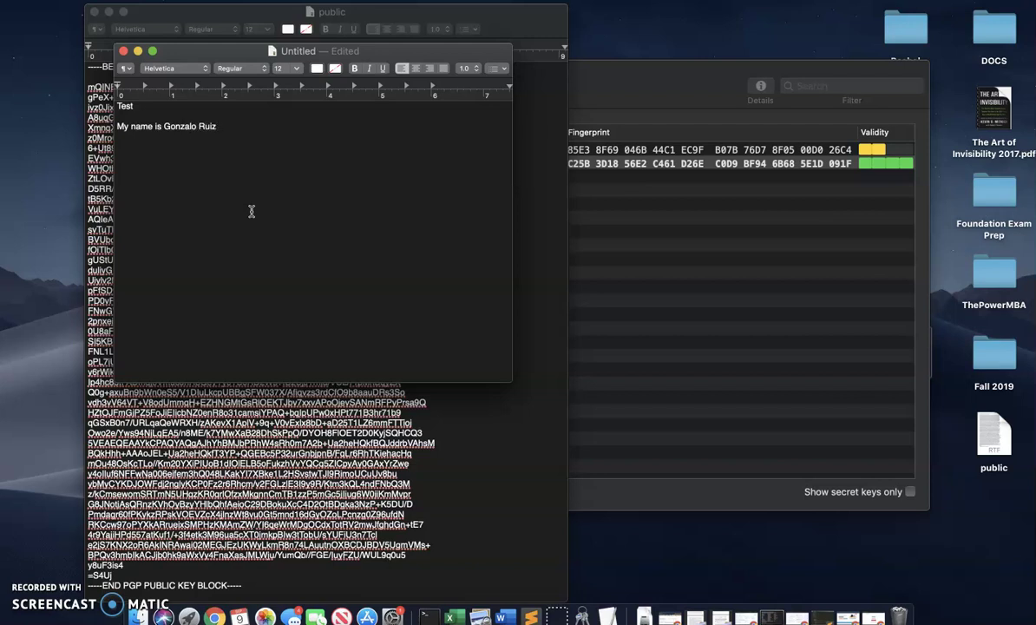
text(, I am a foreign student in a )
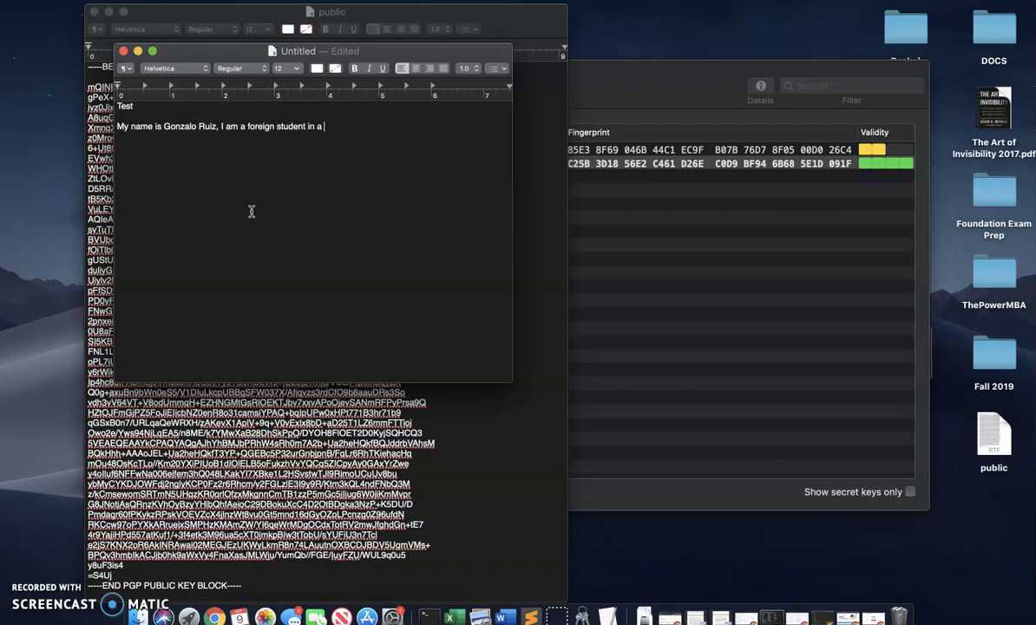
text(Computer Security class.)
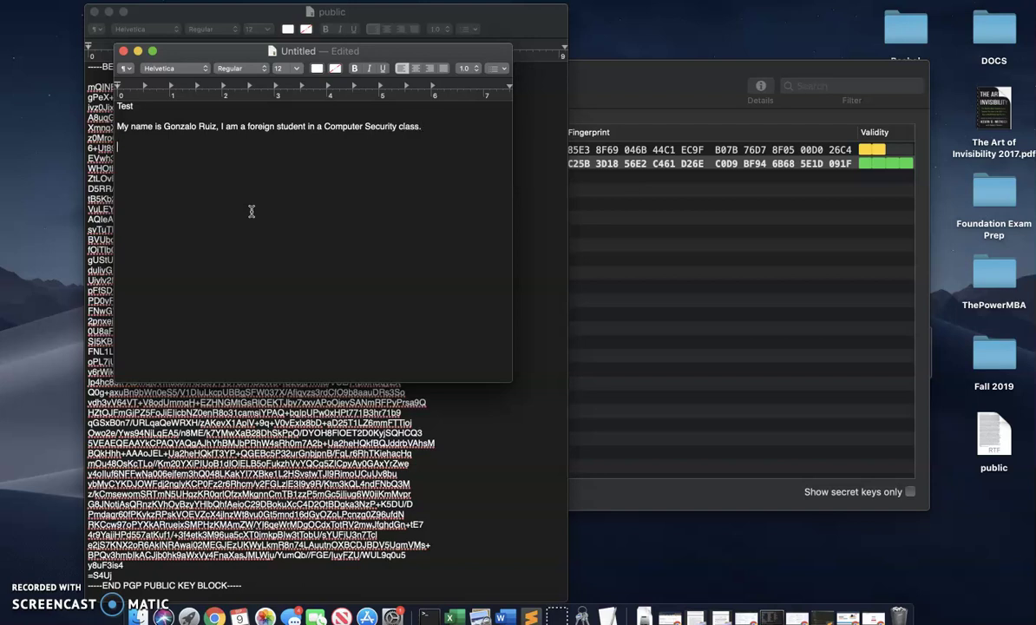
- Save the note to the Desktop as 'test' and close the public key document
key(super+s)
click(278, 139)
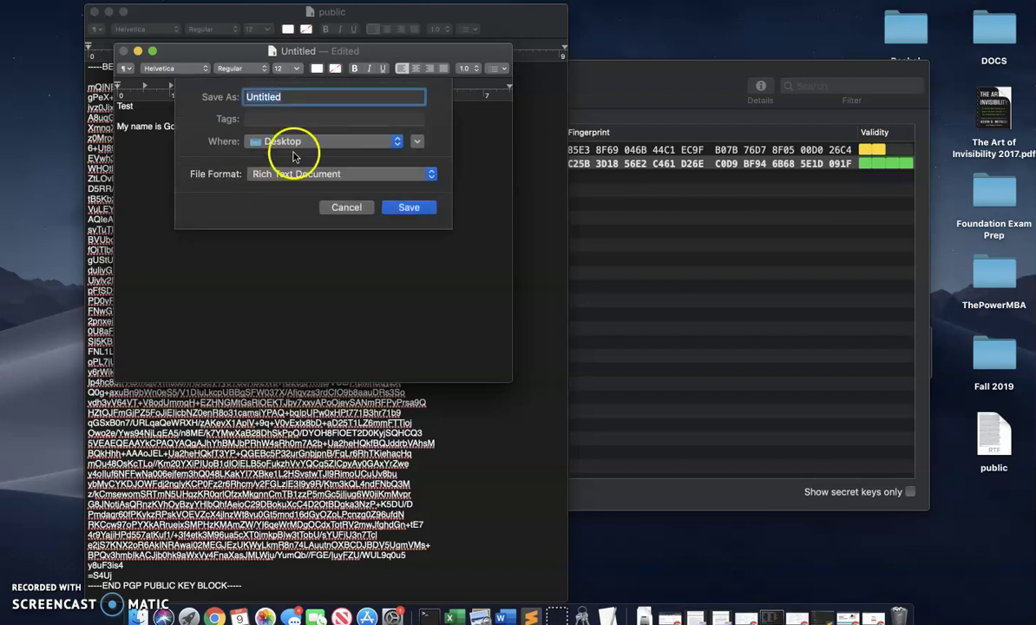
text(test)
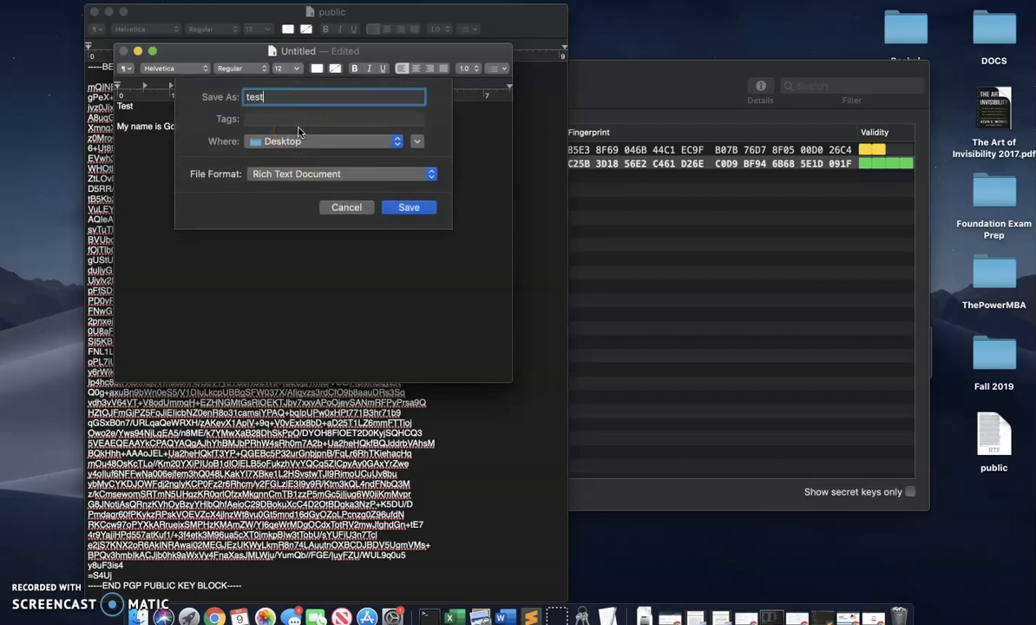
key(Return)
click(286, 123)
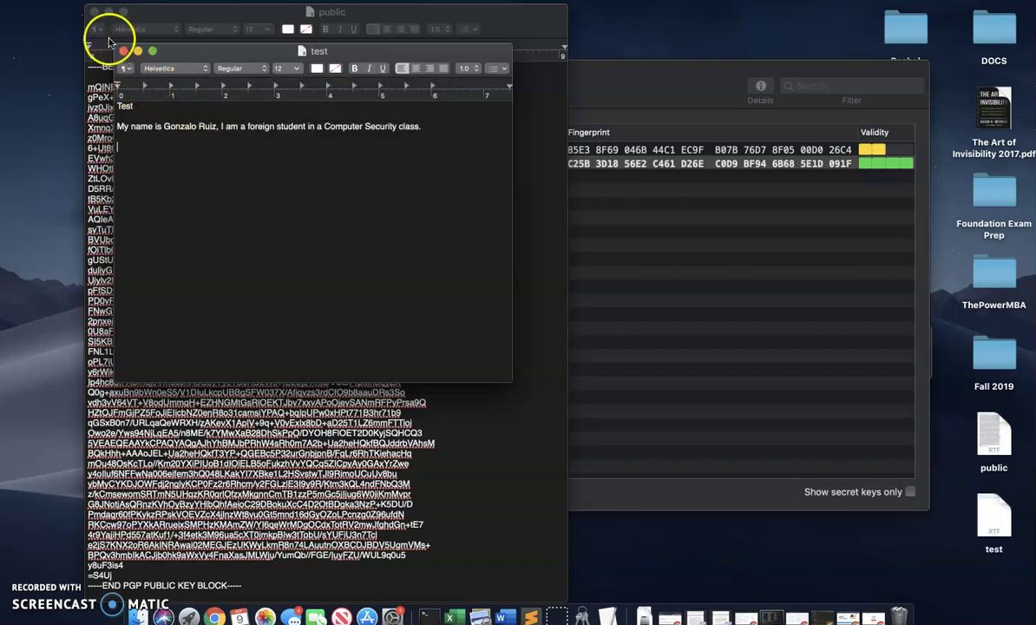
click(93, 12)
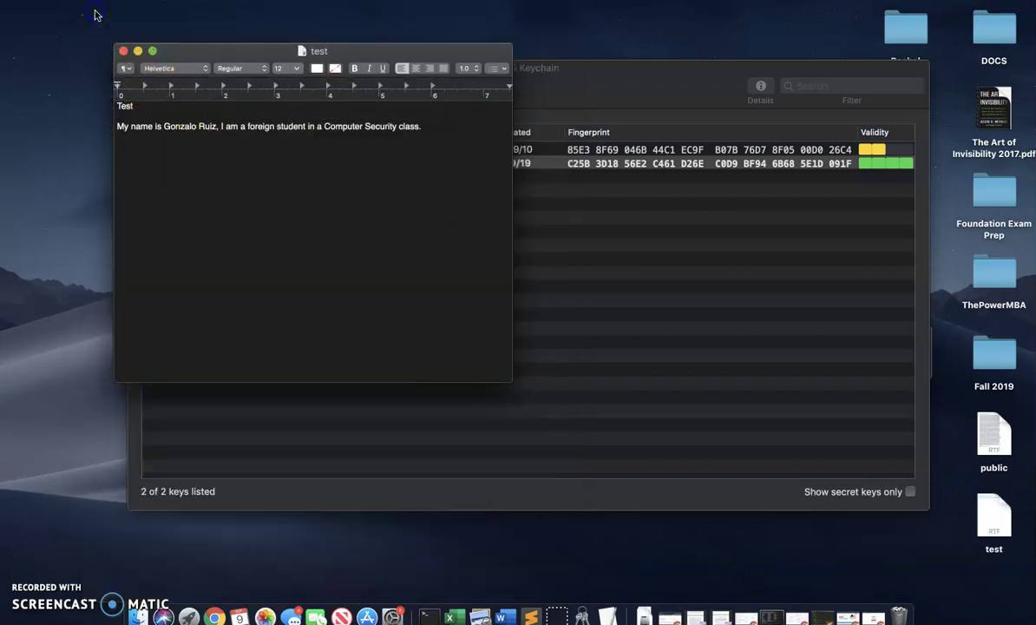
- Close the test note, reopen it from the Desktop to check its contents, then close it
click(123, 51)
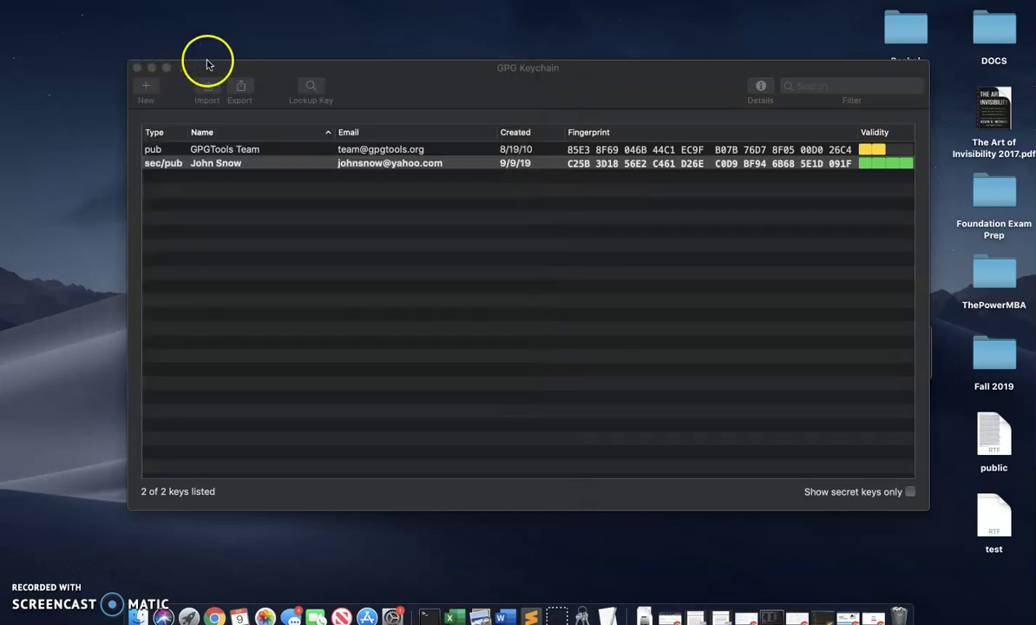
drag(358, 86, 246, 25)
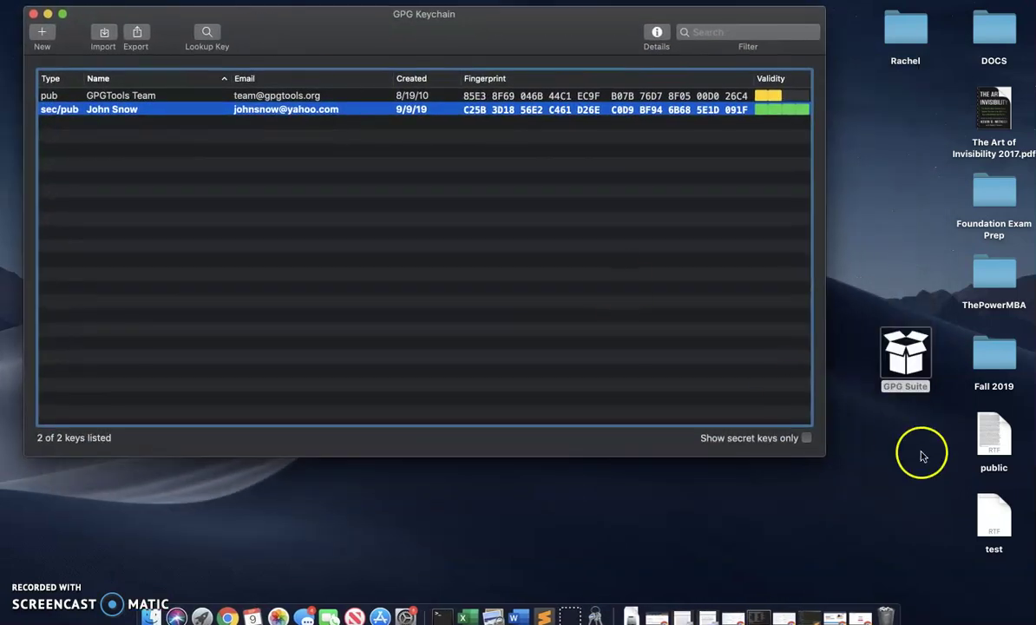
click(984, 511)
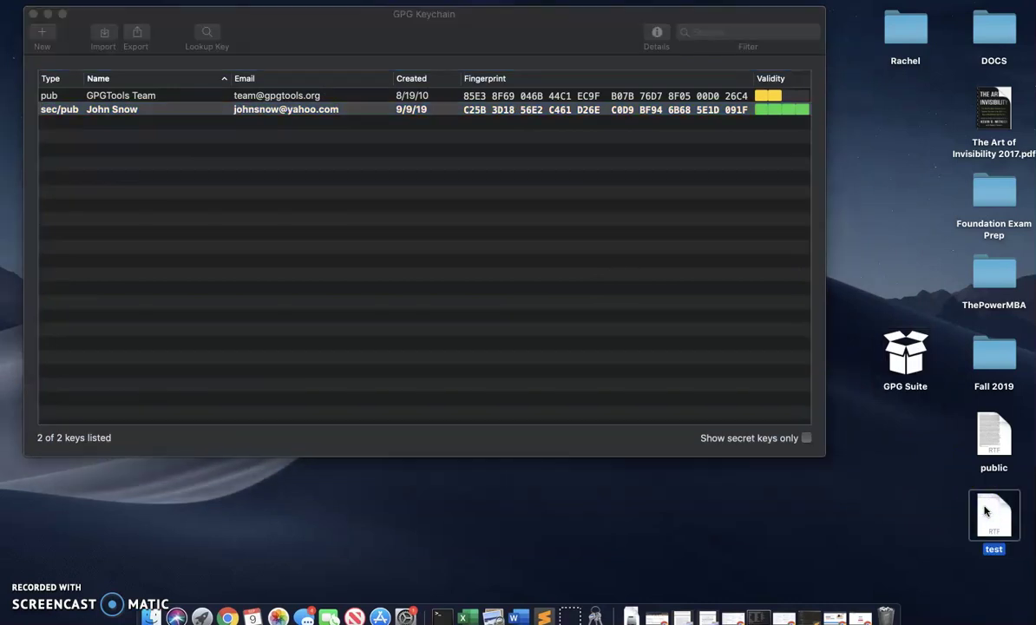
right_click(985, 510)
double_click(987, 511)
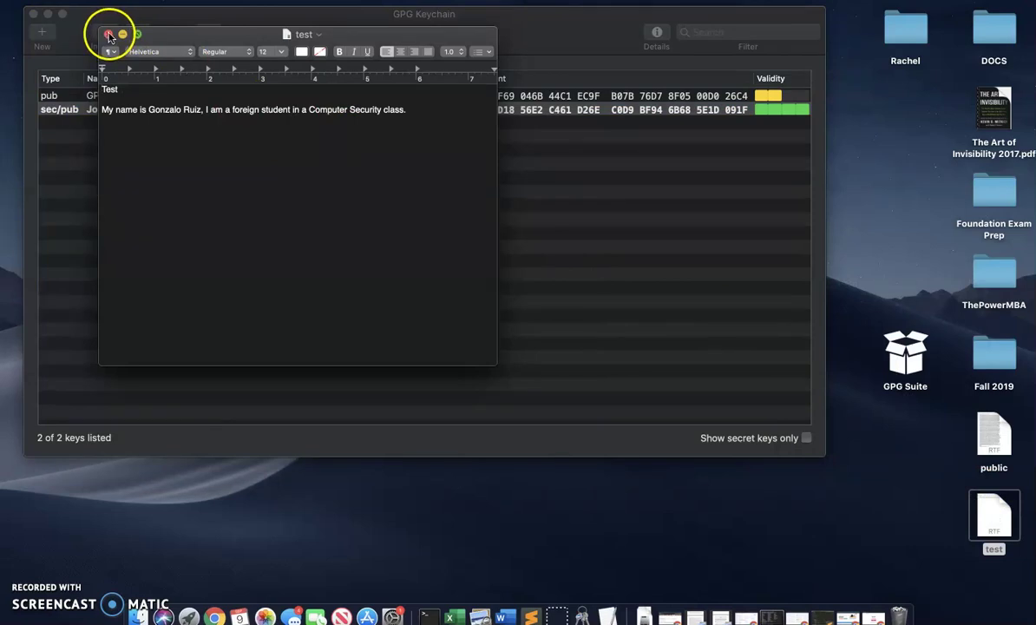
click(109, 35)
- Show the test file's OpenPGP Services options, including Encrypt File
right_click(996, 511)
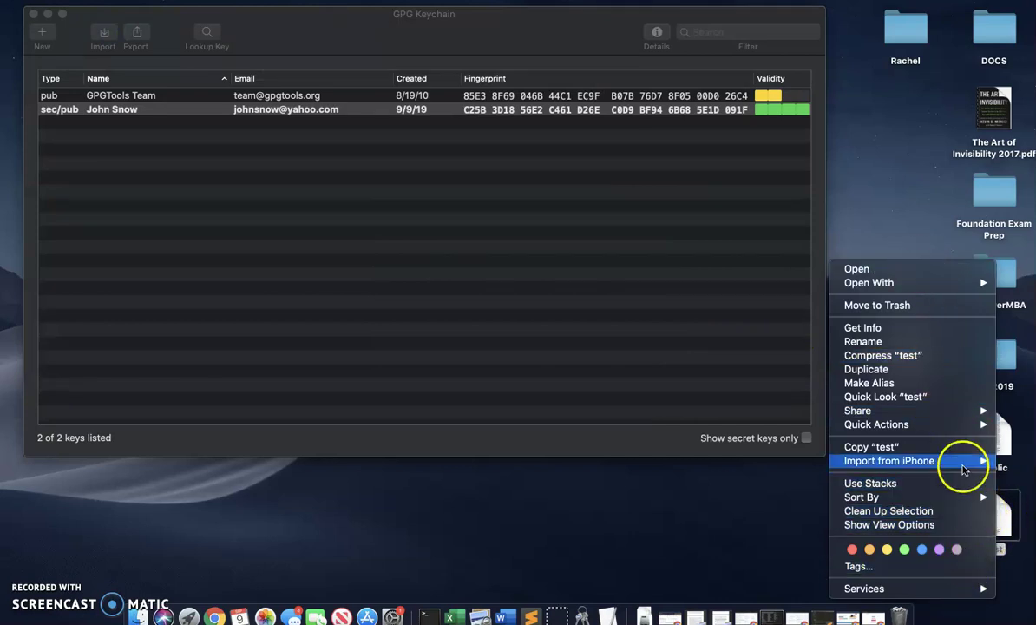
click(1004, 524)
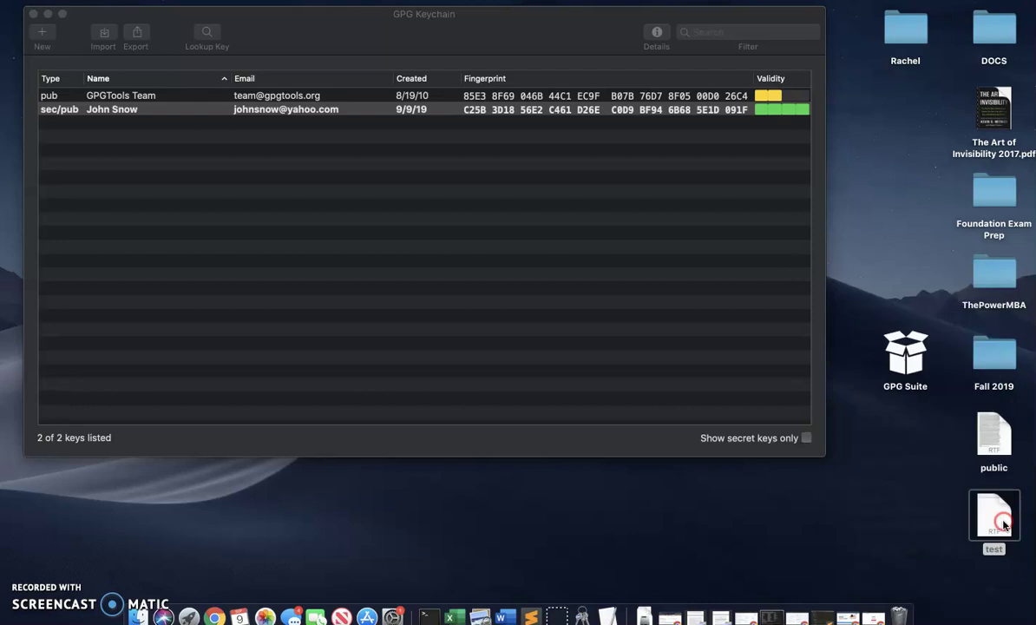
right_click(1003, 524)
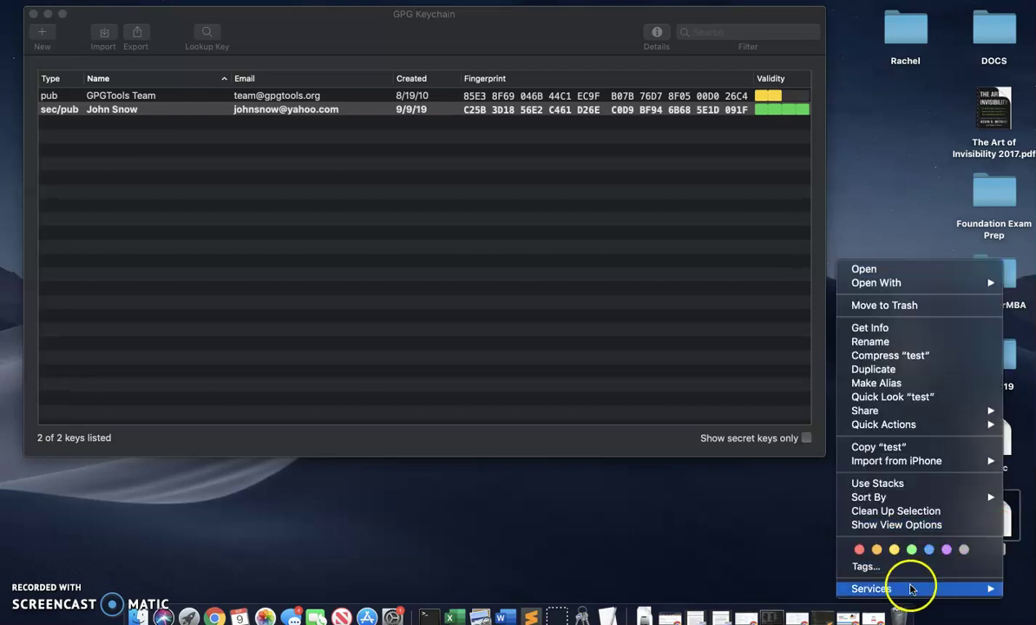
mouse_move(898, 592)
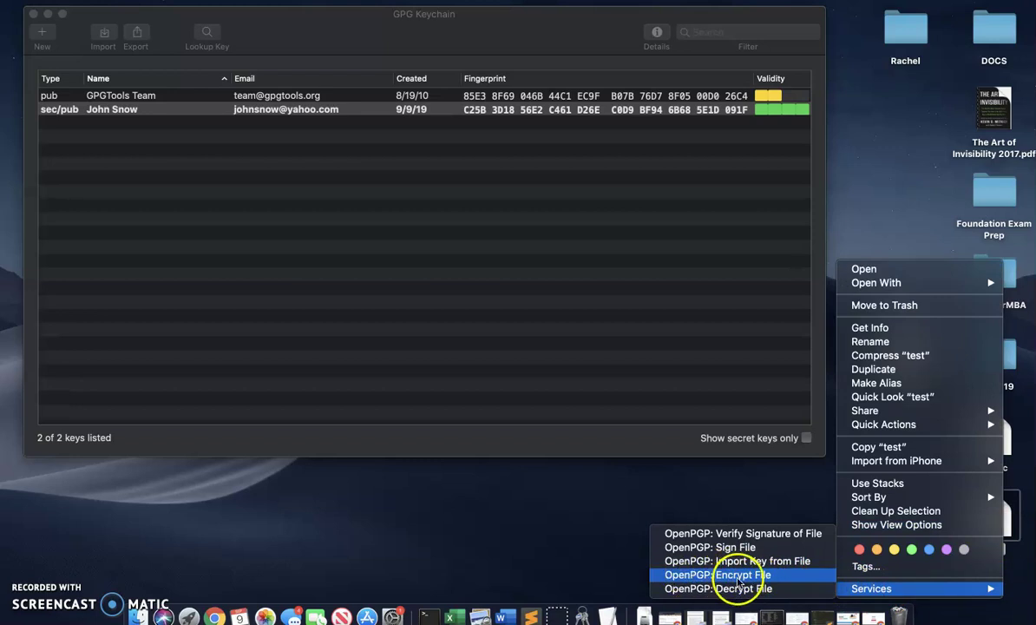
- Encrypt test.rtf with OpenPGP to your own key, confirming with the passphrase, to create test.rtf.gpg
click(744, 575)
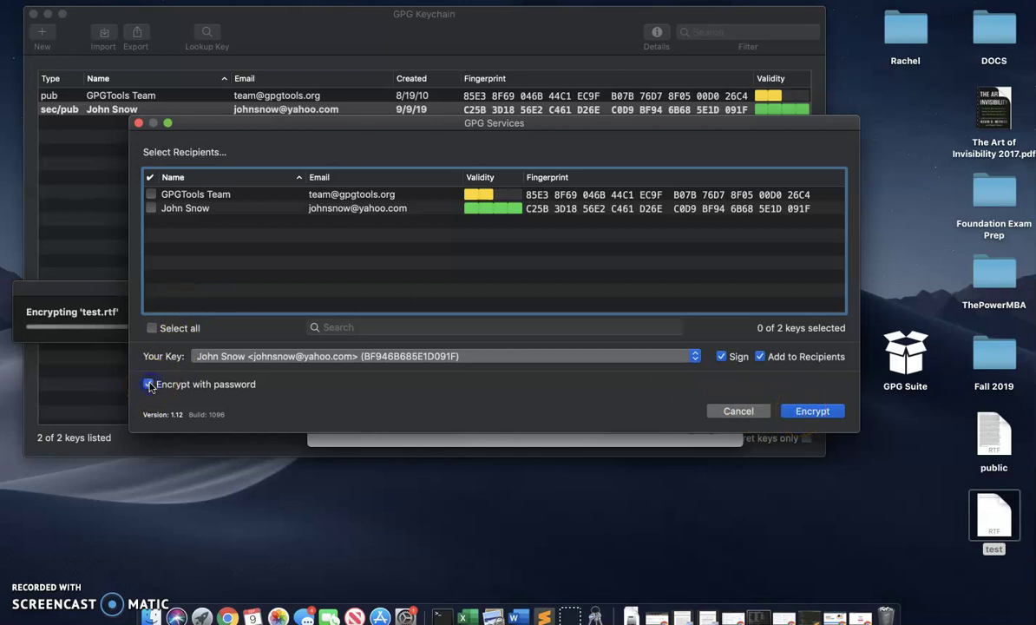
click(152, 208)
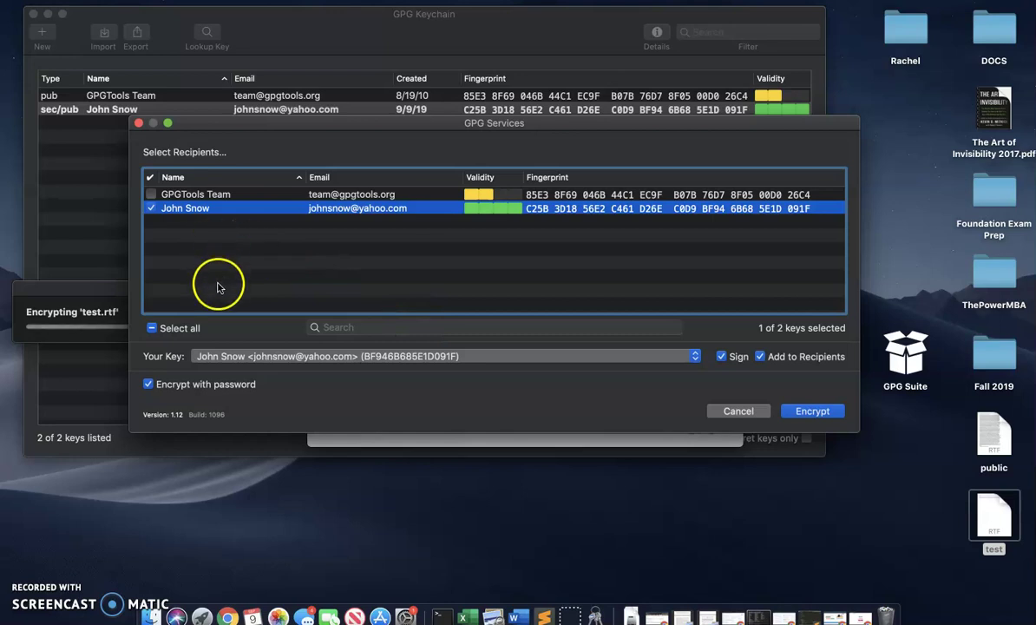
click(822, 414)
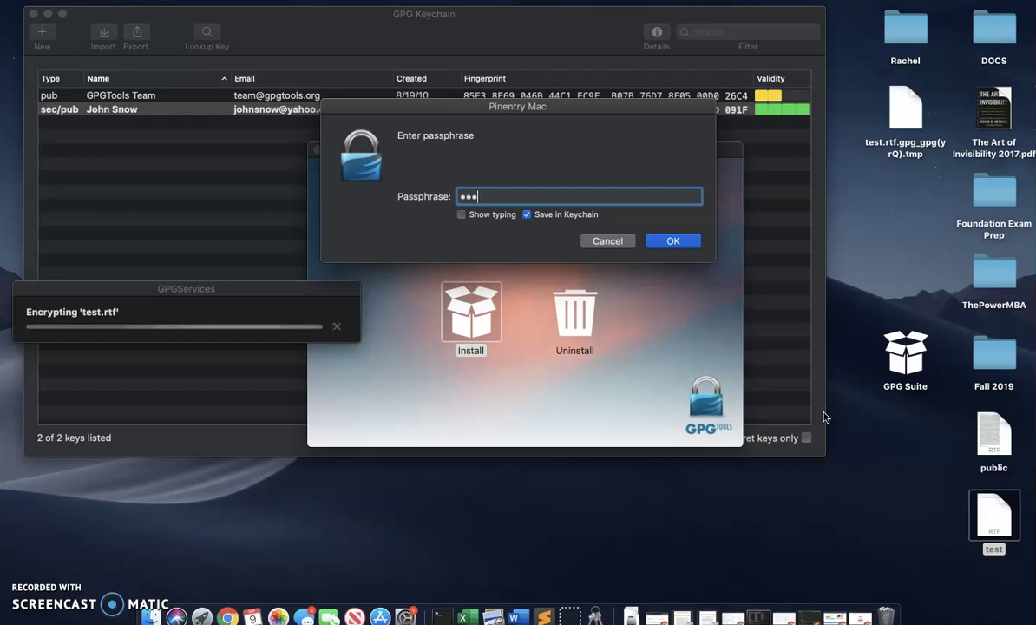
key(Return)
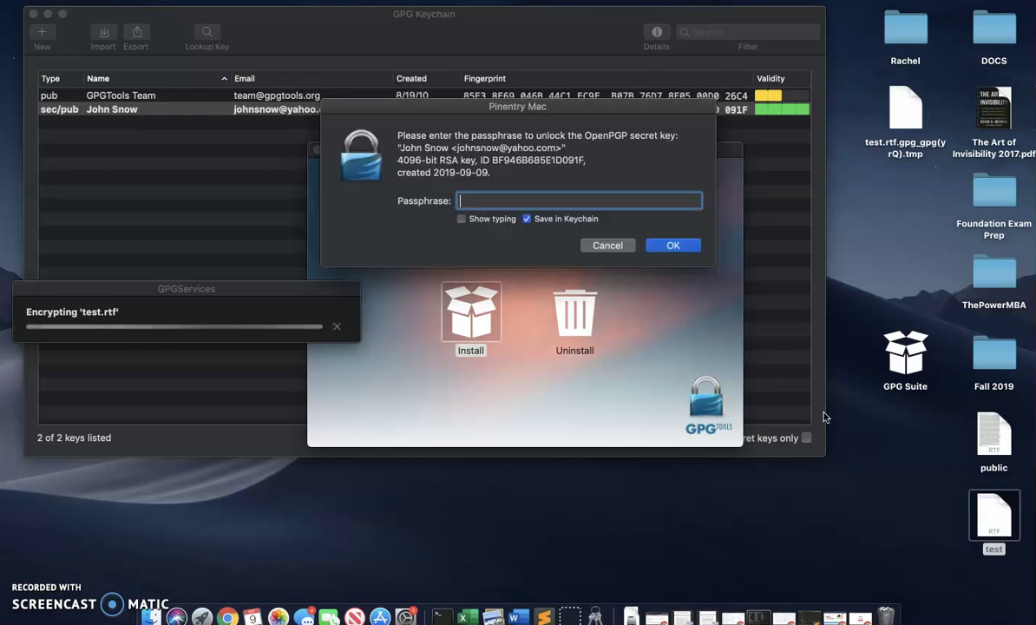
click(704, 351)
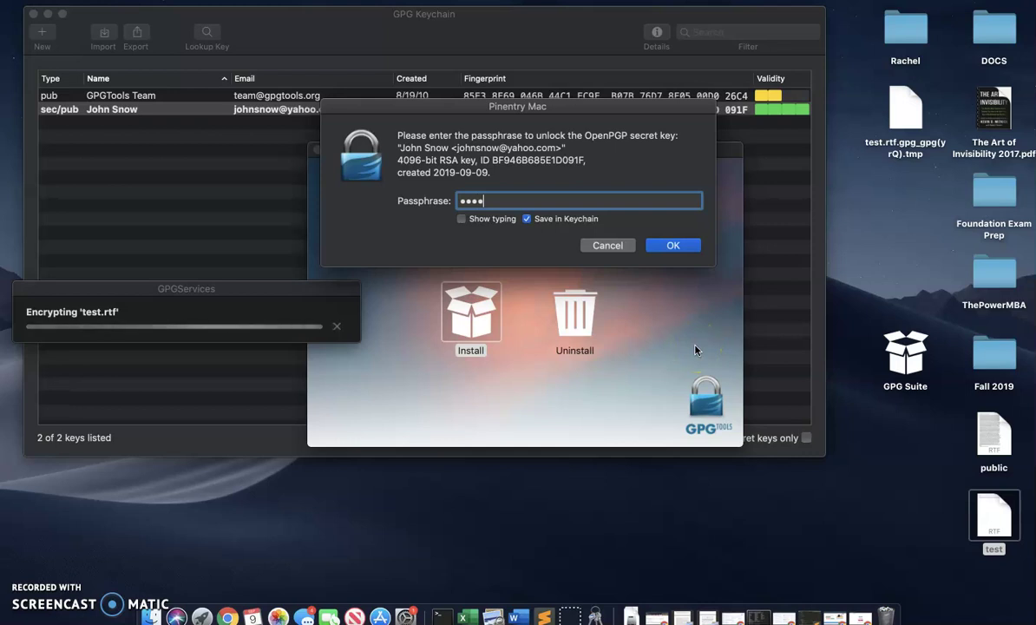
key(Return)
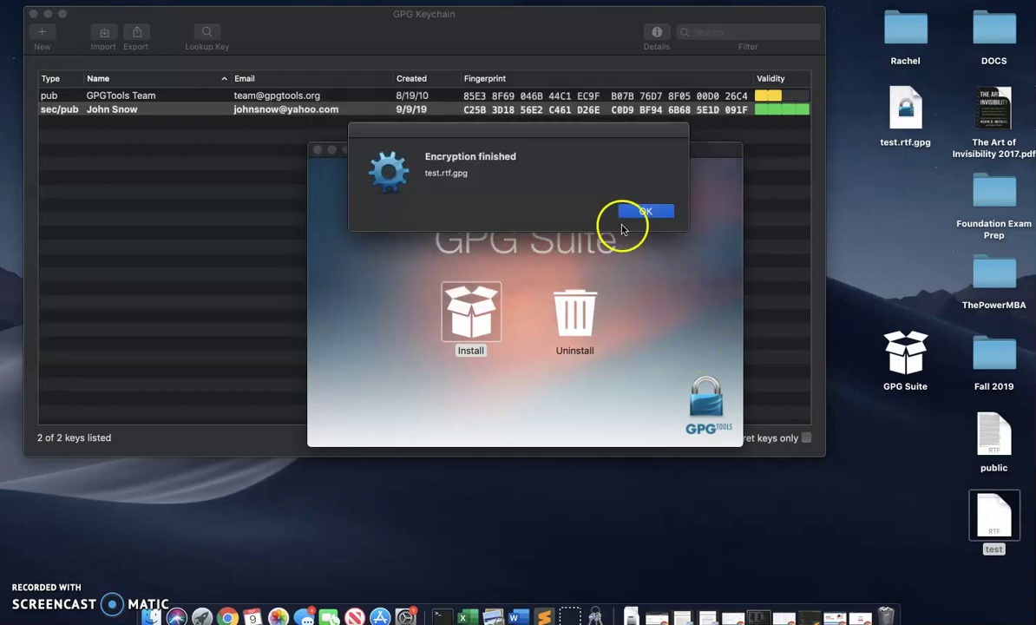
click(643, 213)
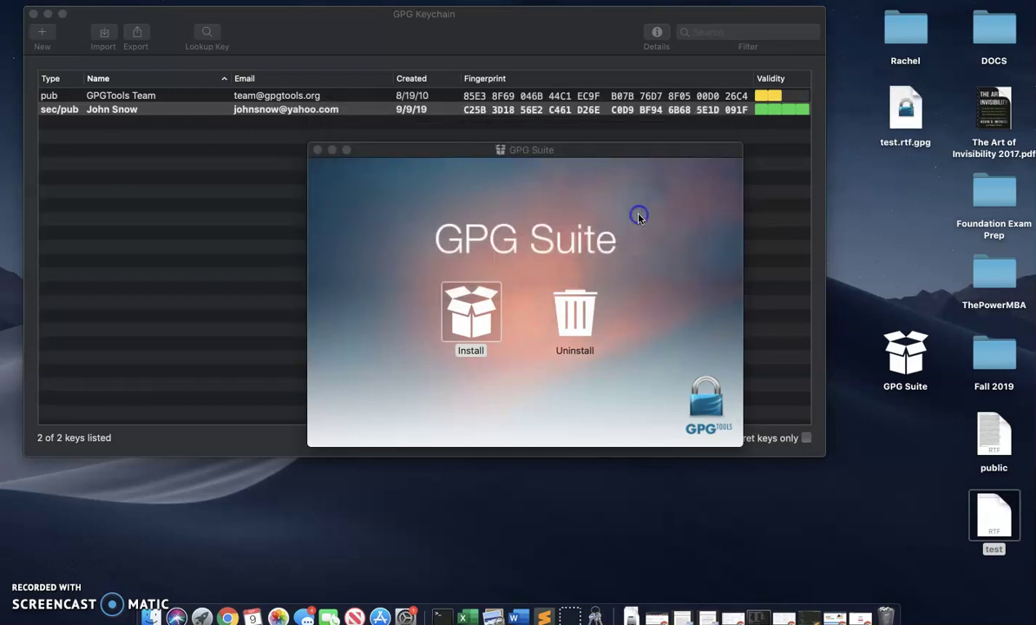
click(332, 150)
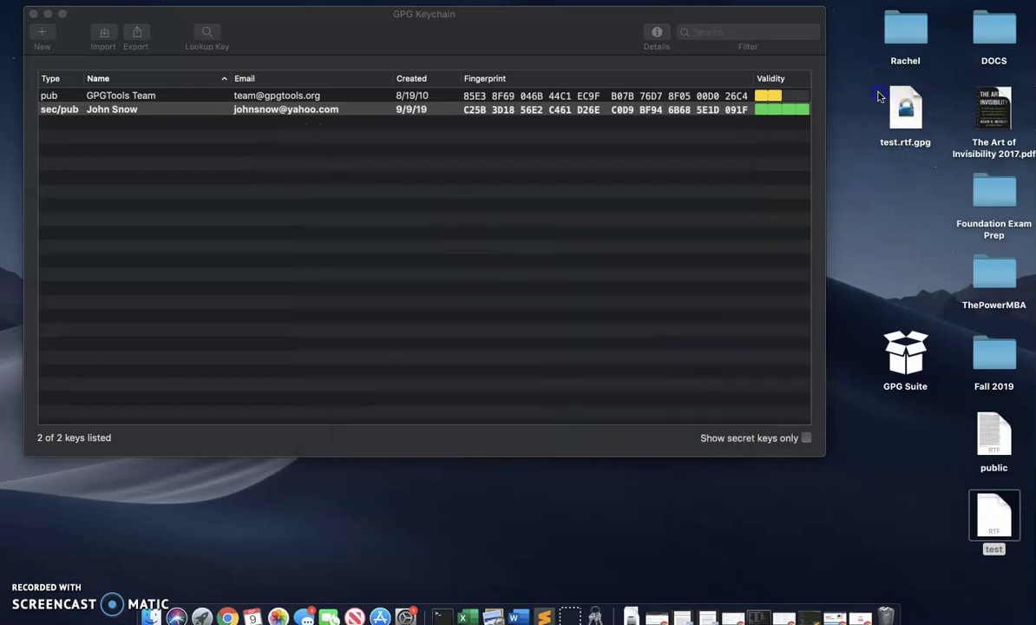
click(930, 114)
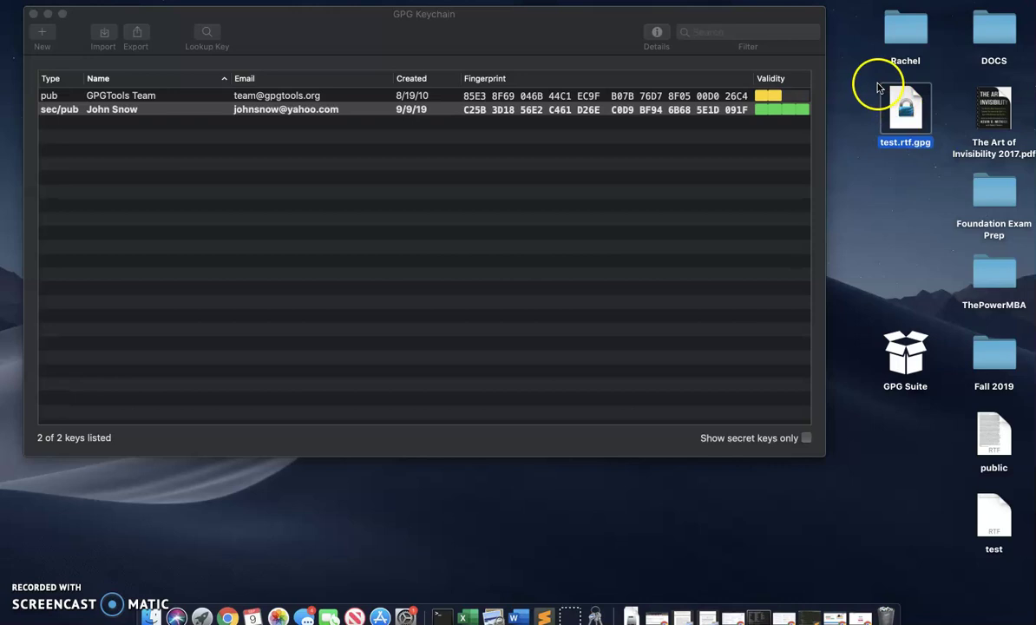
drag(871, 83, 960, 167)
click(907, 117)
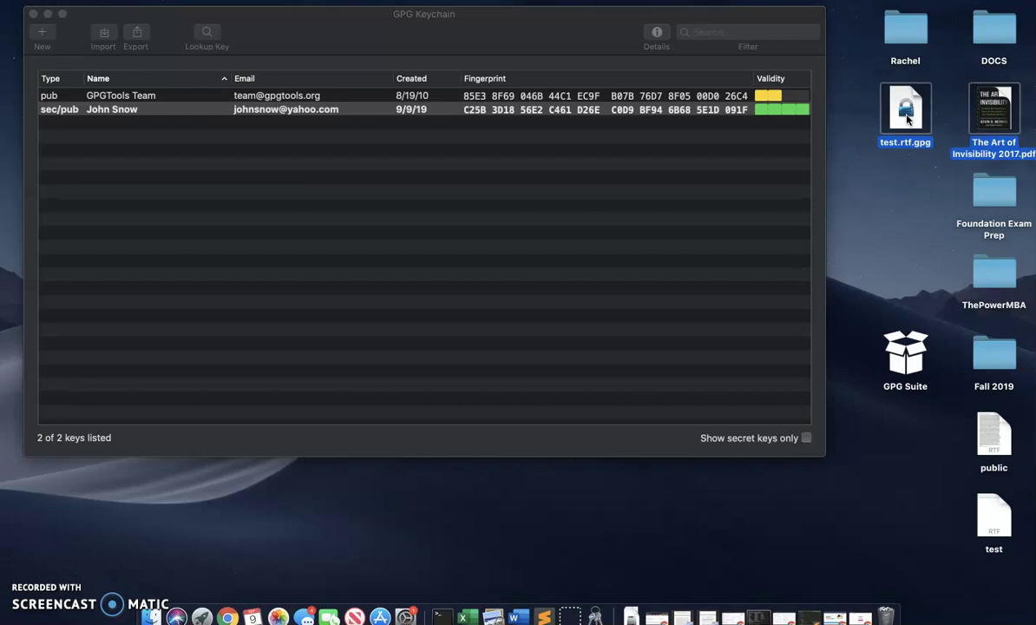
right_click(907, 118)
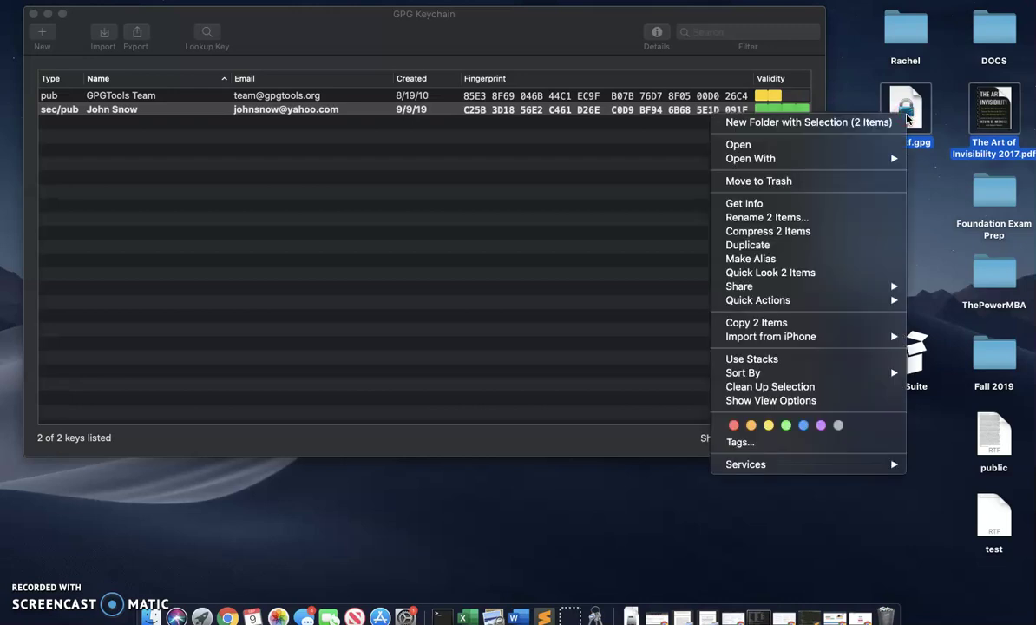
mouse_move(750, 159)
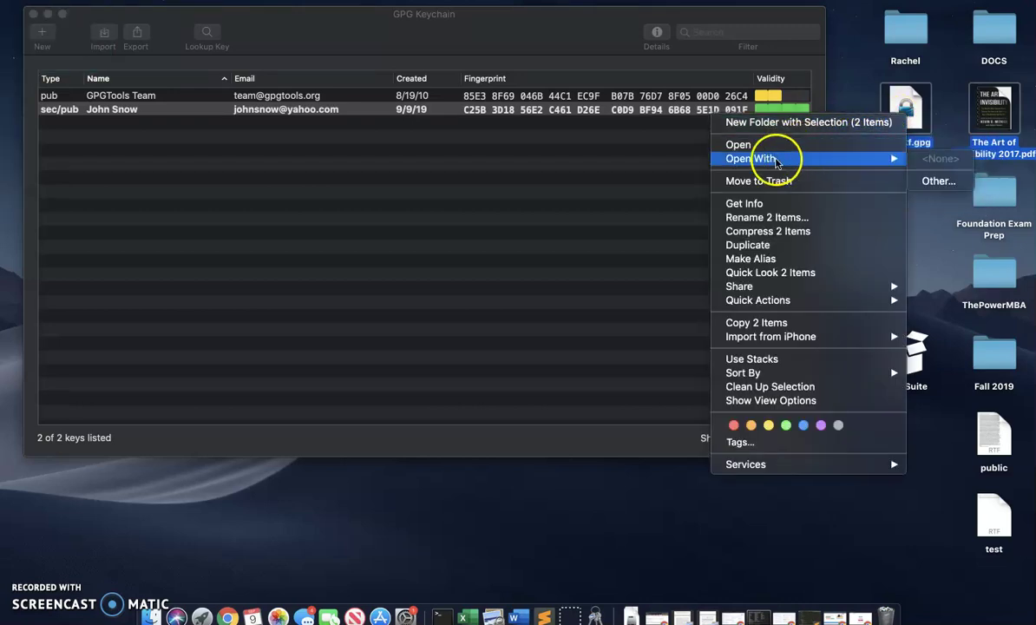
click(939, 181)
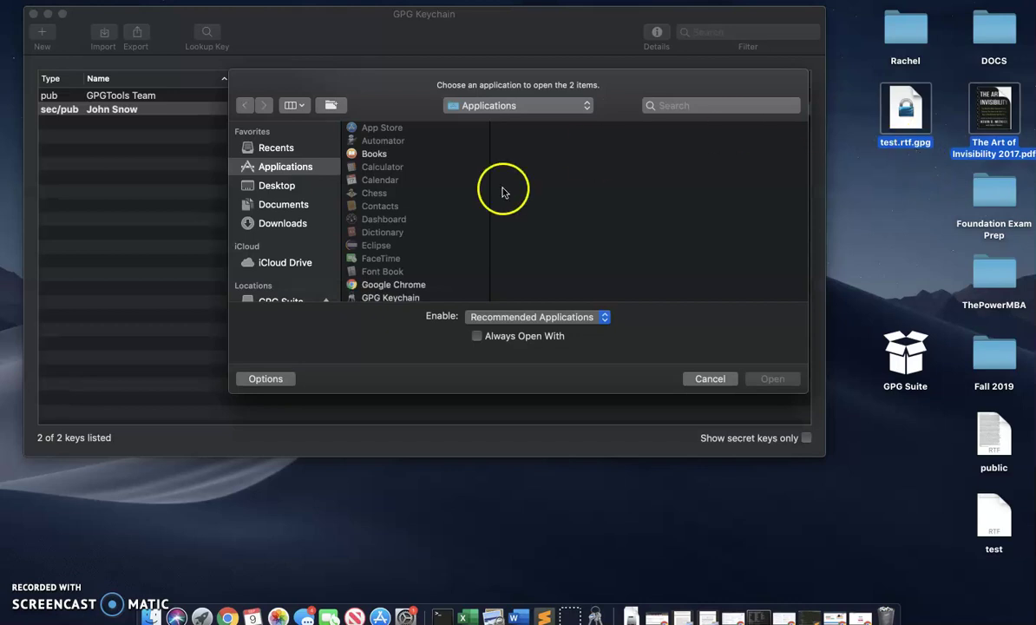
scroll(439, 192, down, 5)
scroll(438, 192, down, 1)
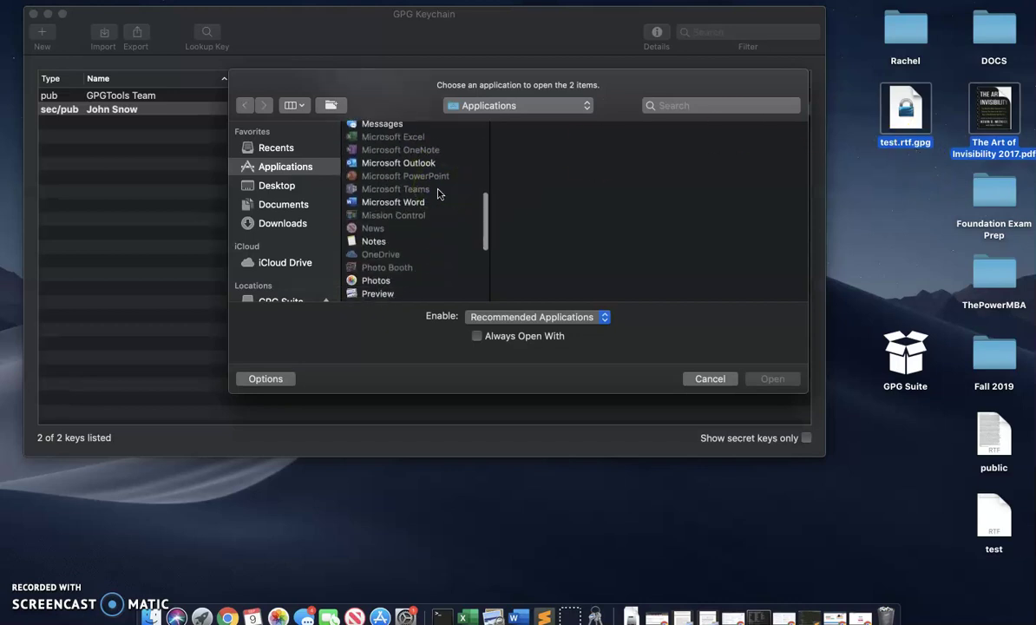
scroll(438, 192, down, 10)
click(371, 218)
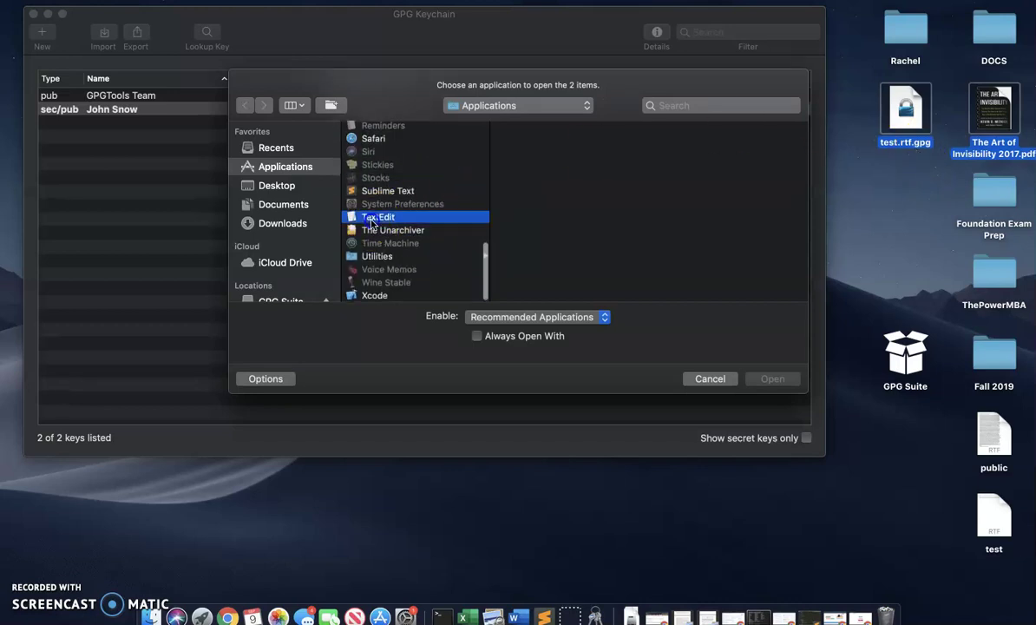
click(772, 379)
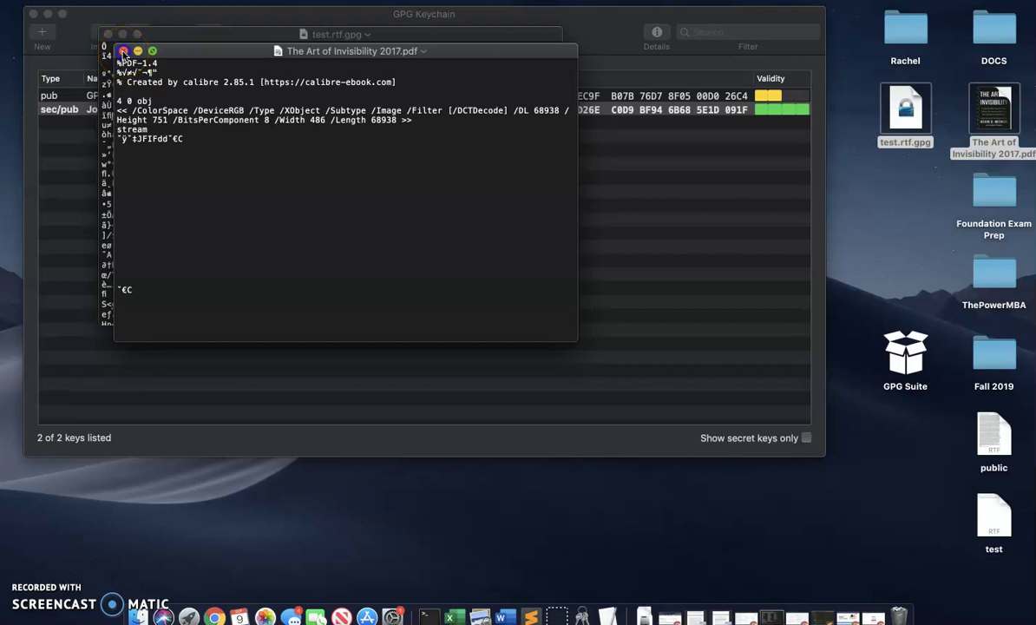
click(123, 52)
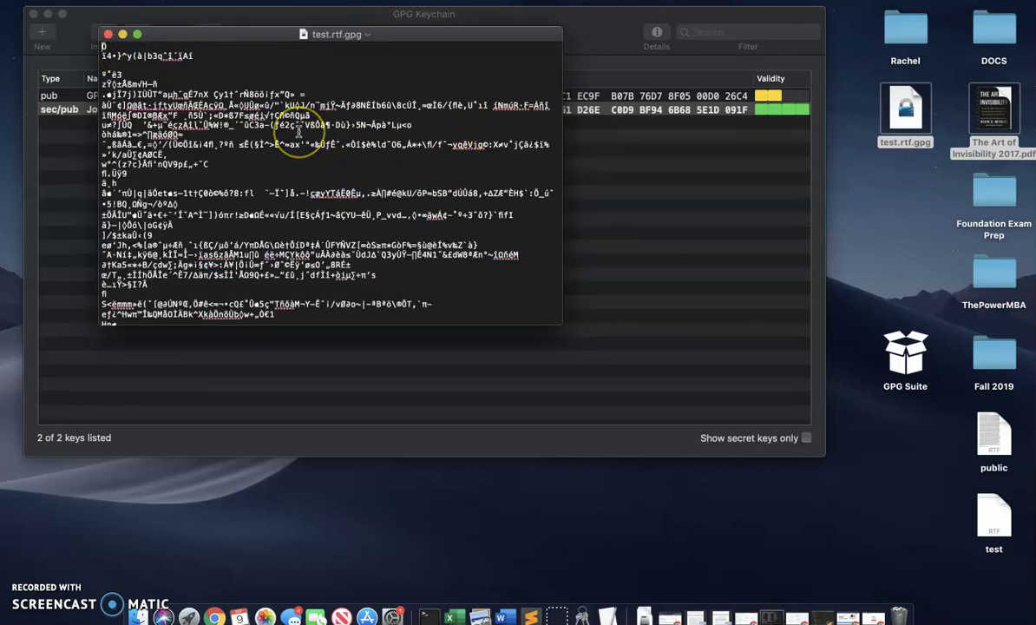
scroll(299, 132, down, 5)
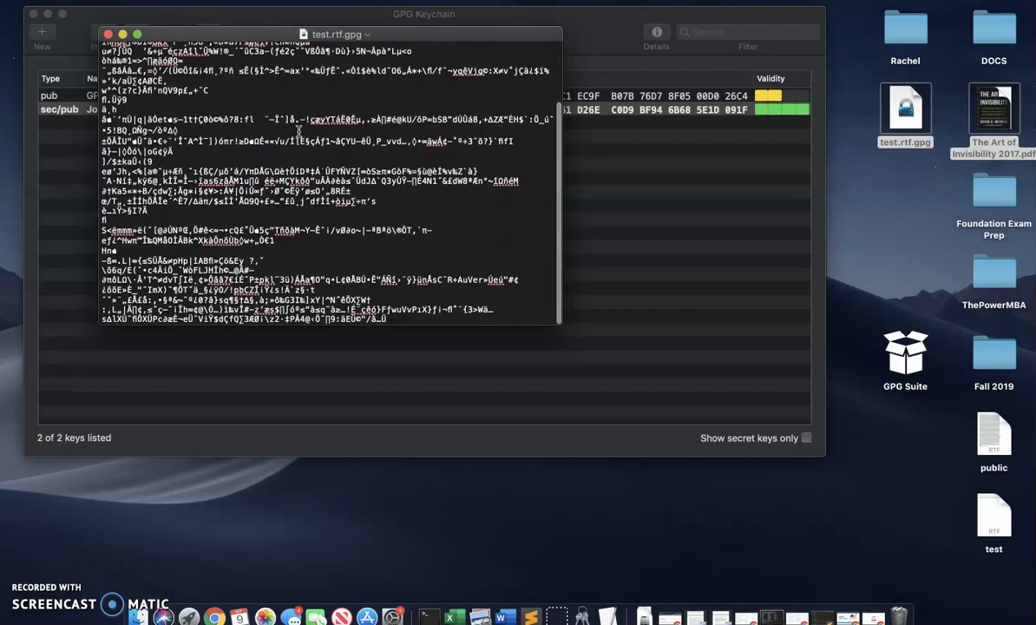
scroll(300, 132, up, 5)
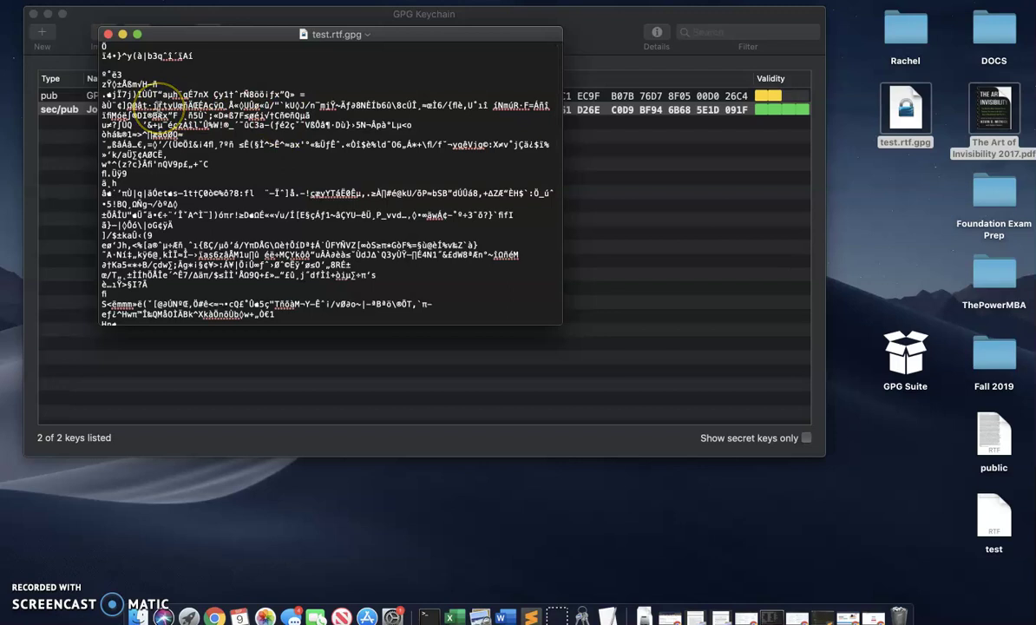
scroll(161, 97, down, 5)
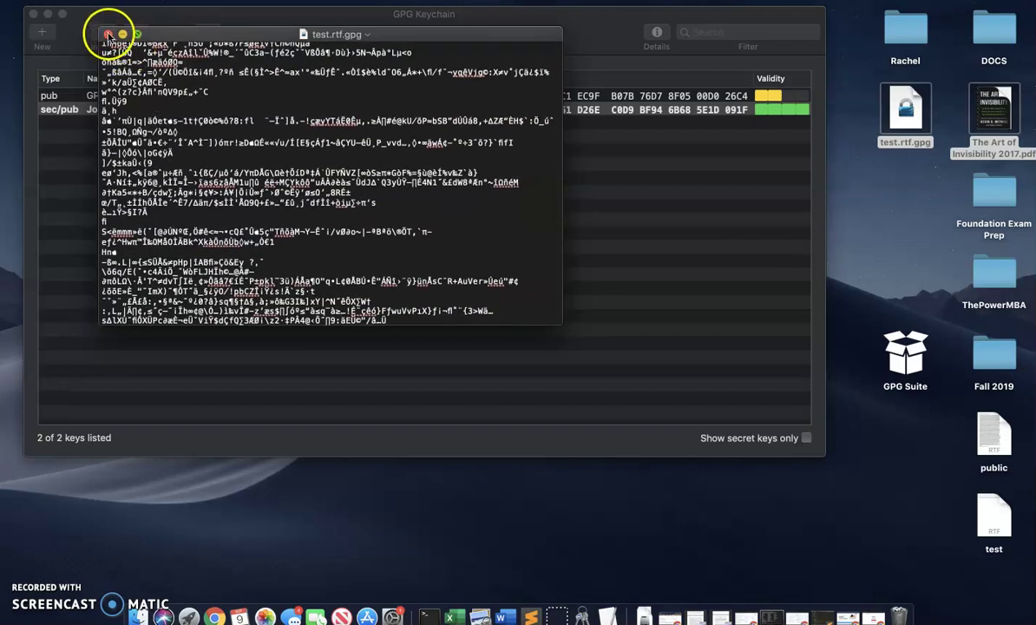
click(107, 35)
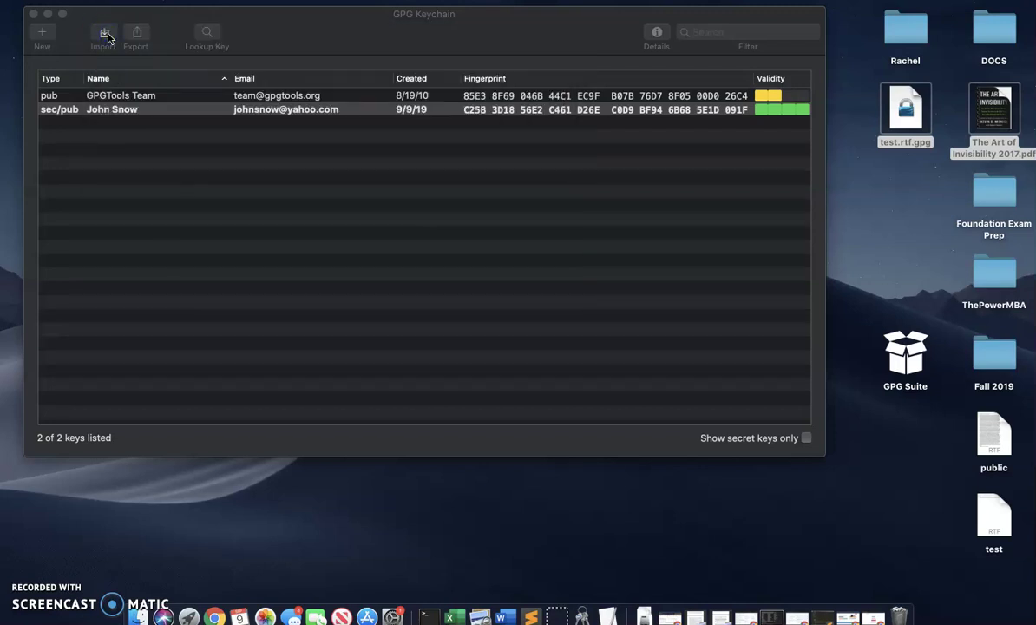
- Decrypt test.rtf.gpg into test 2.rtf, accept the Ultimate-trust verification, and check the note's readable text
double_click(899, 109)
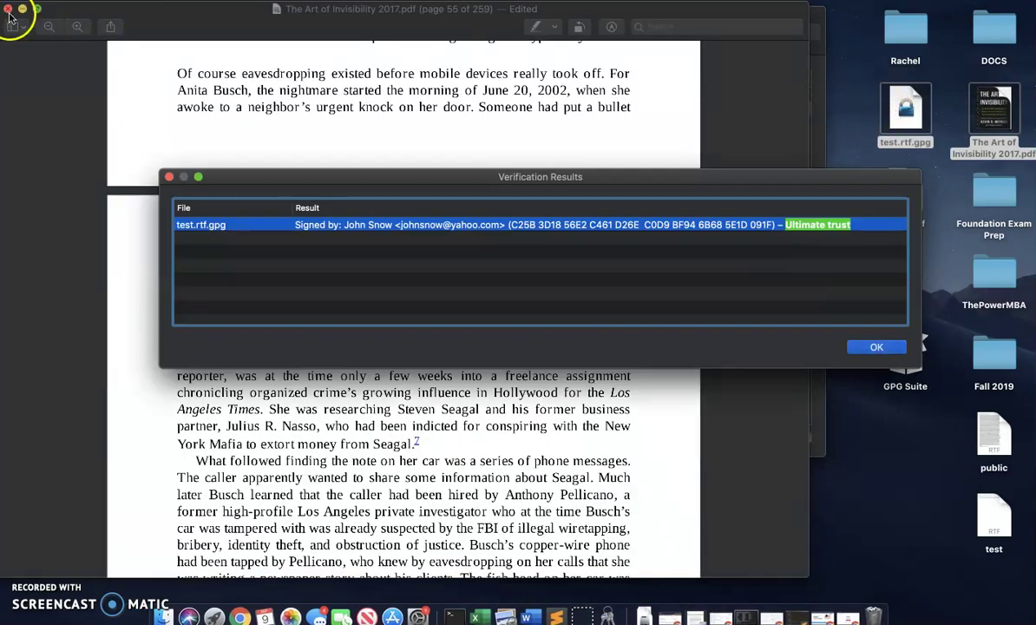
click(22, 8)
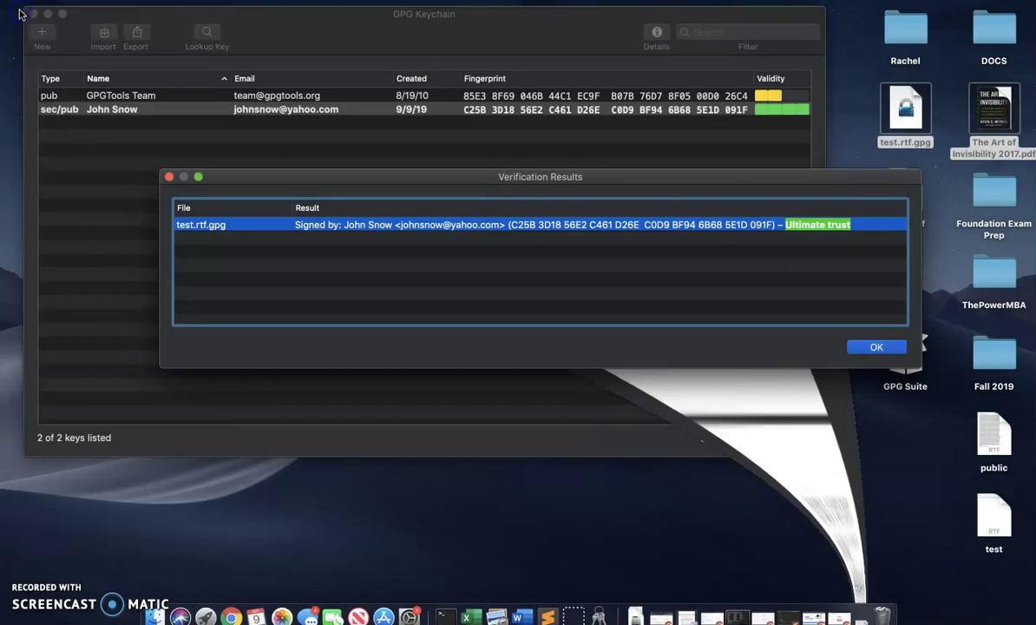
click(933, 134)
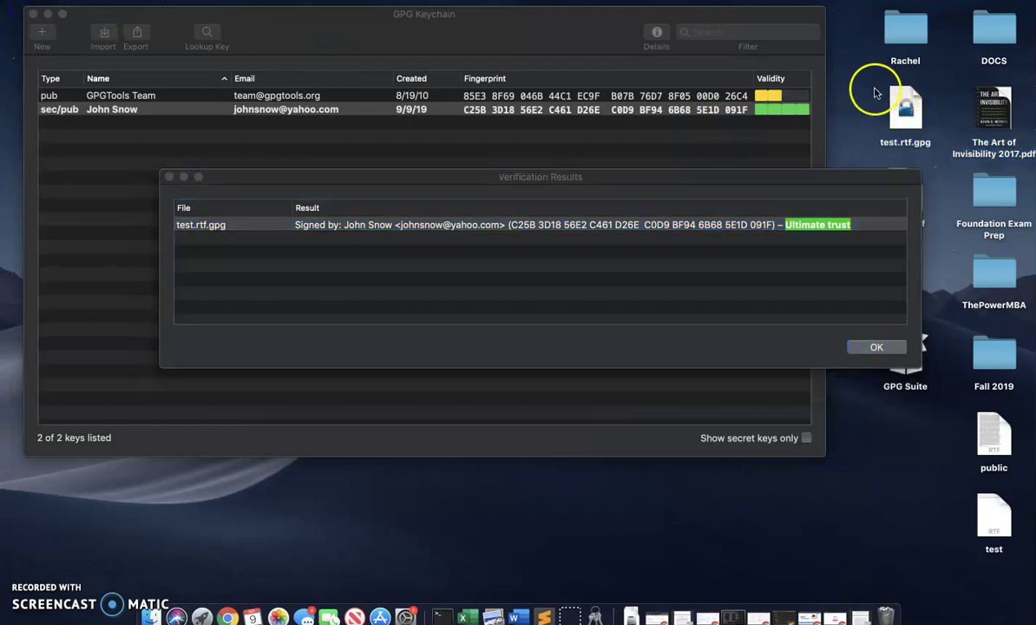
click(926, 129)
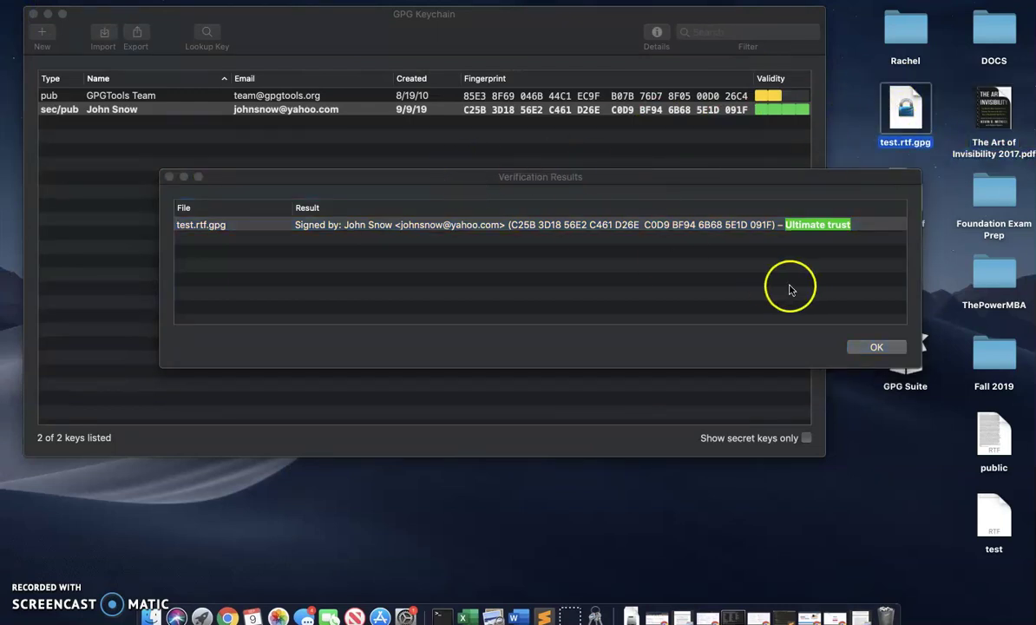
click(863, 348)
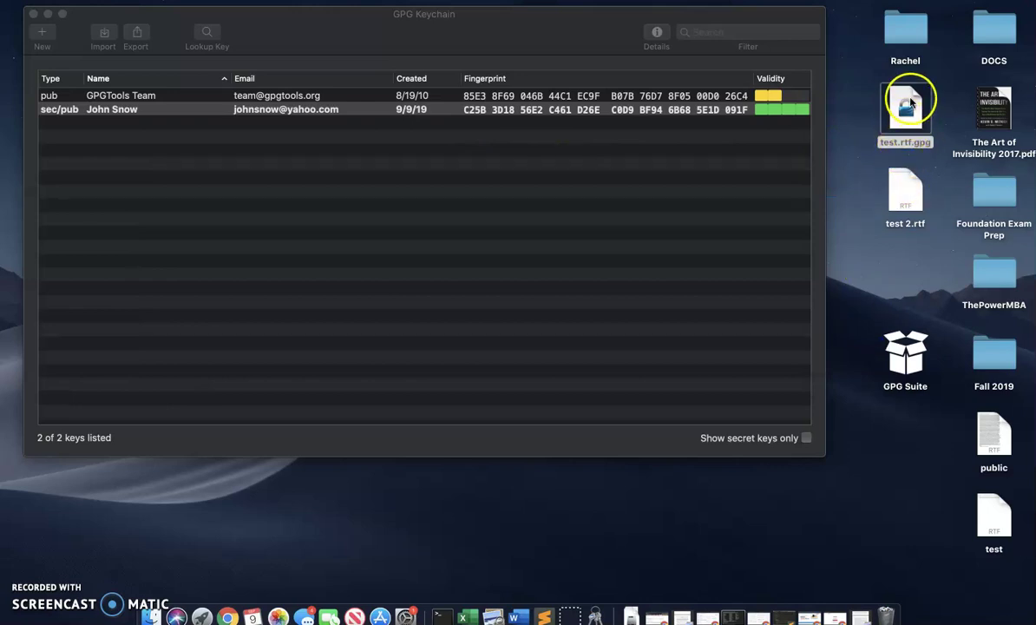
double_click(911, 186)
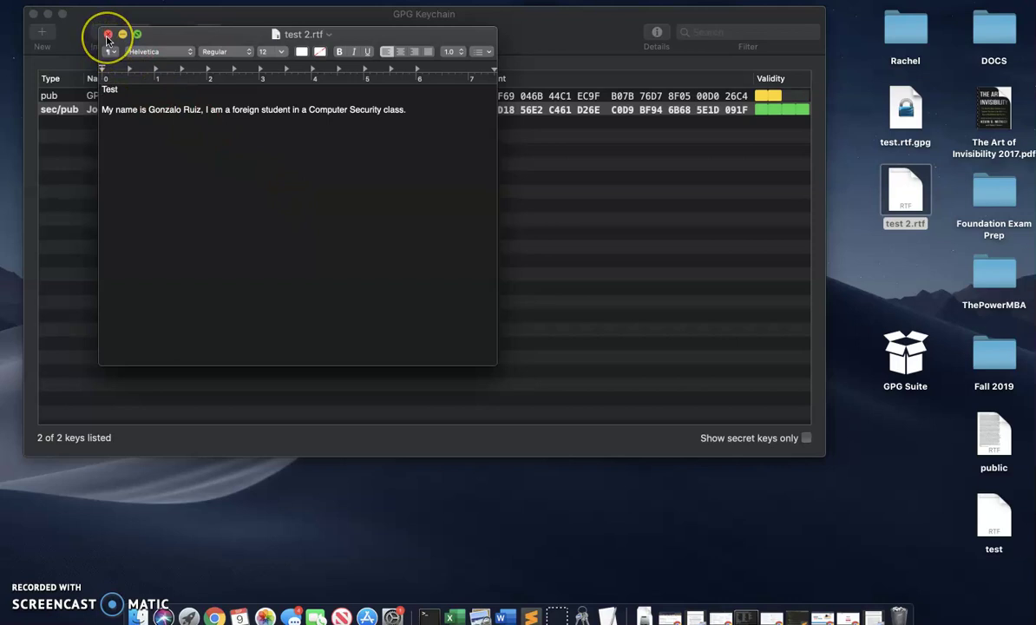
click(107, 35)
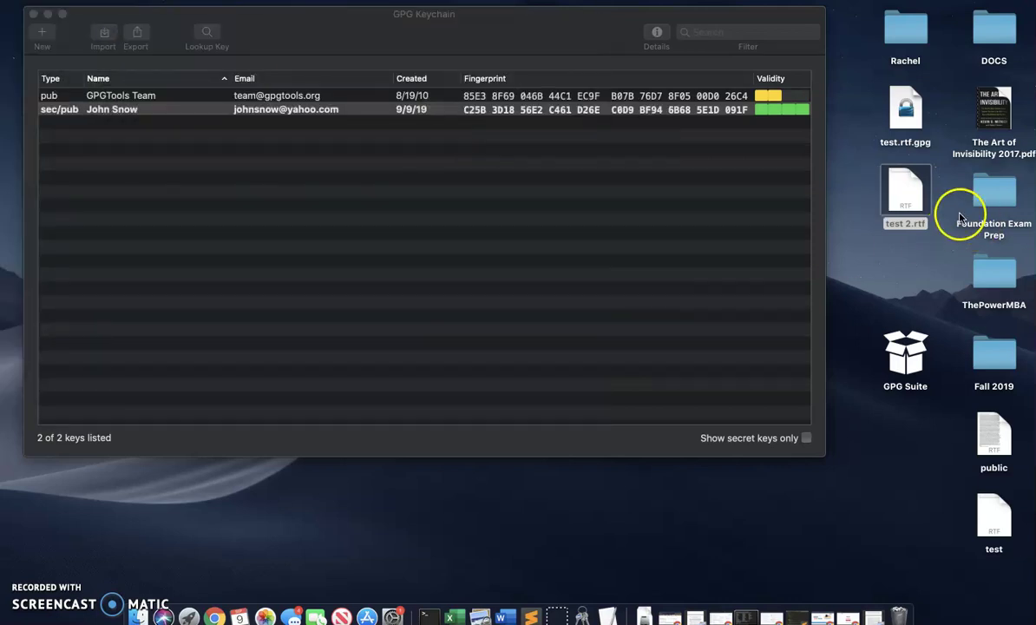
click(885, 200)
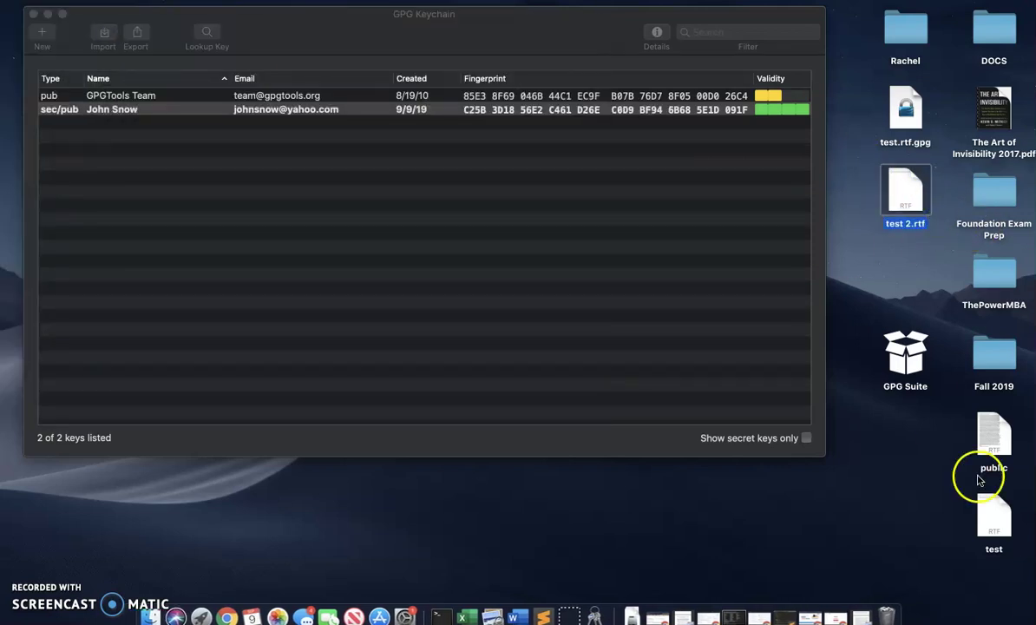
click(996, 521)
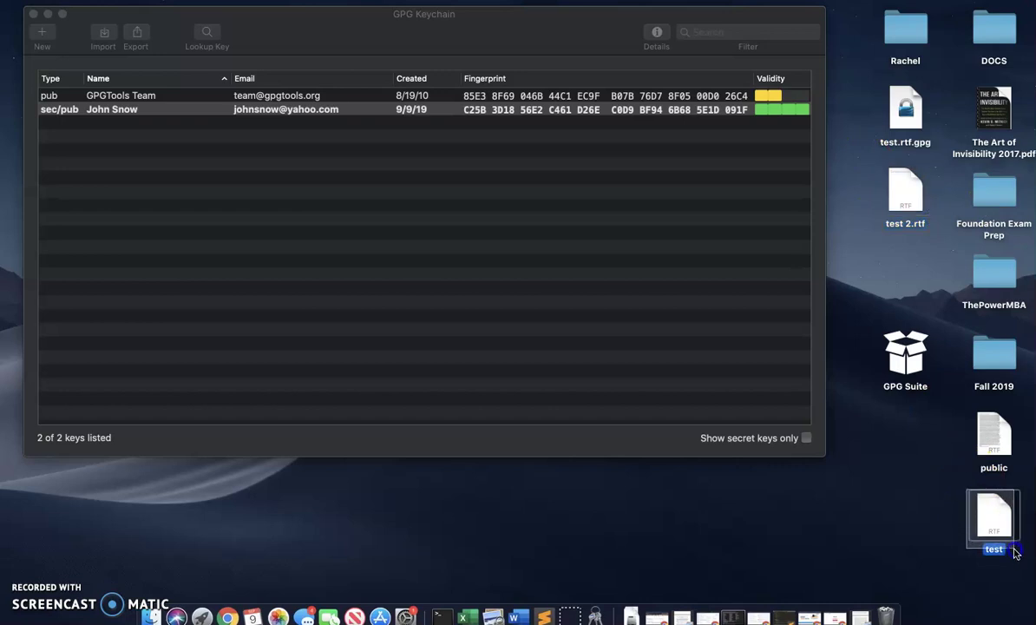
click(902, 195)
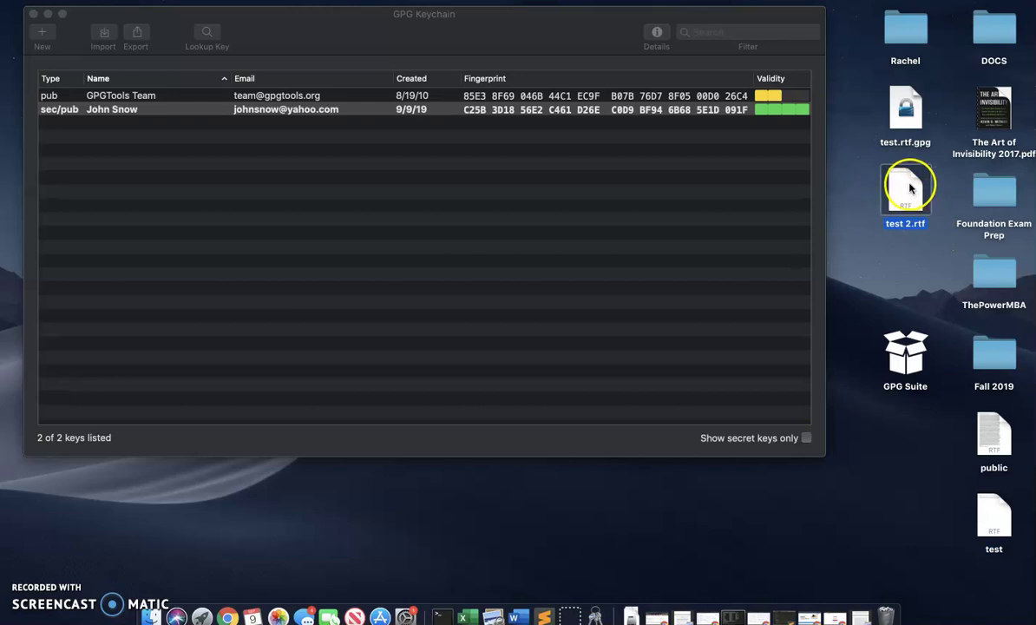
right_click(901, 106)
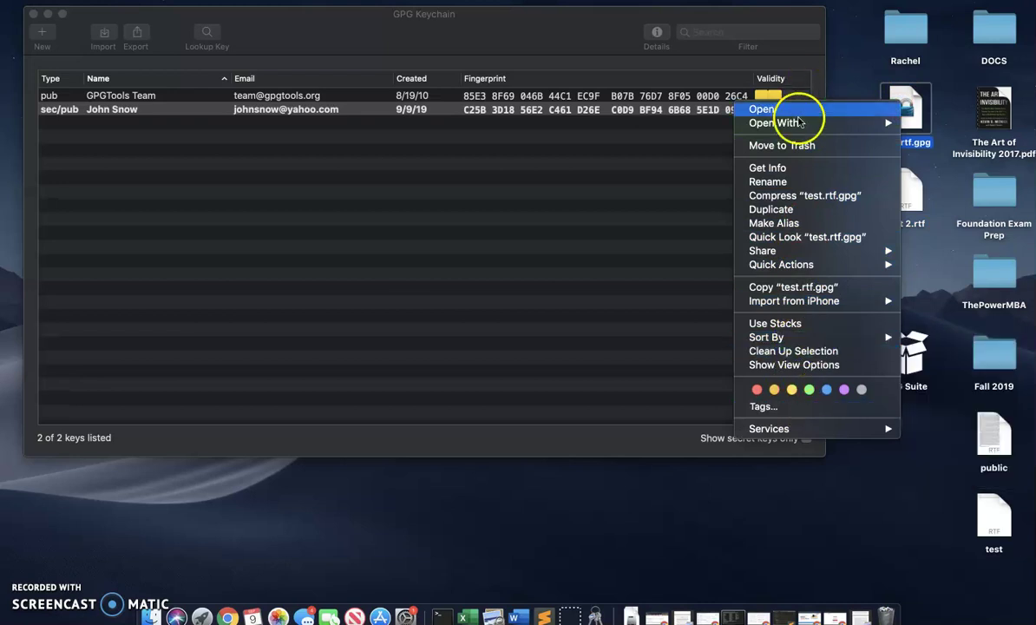
mouse_move(739, 121)
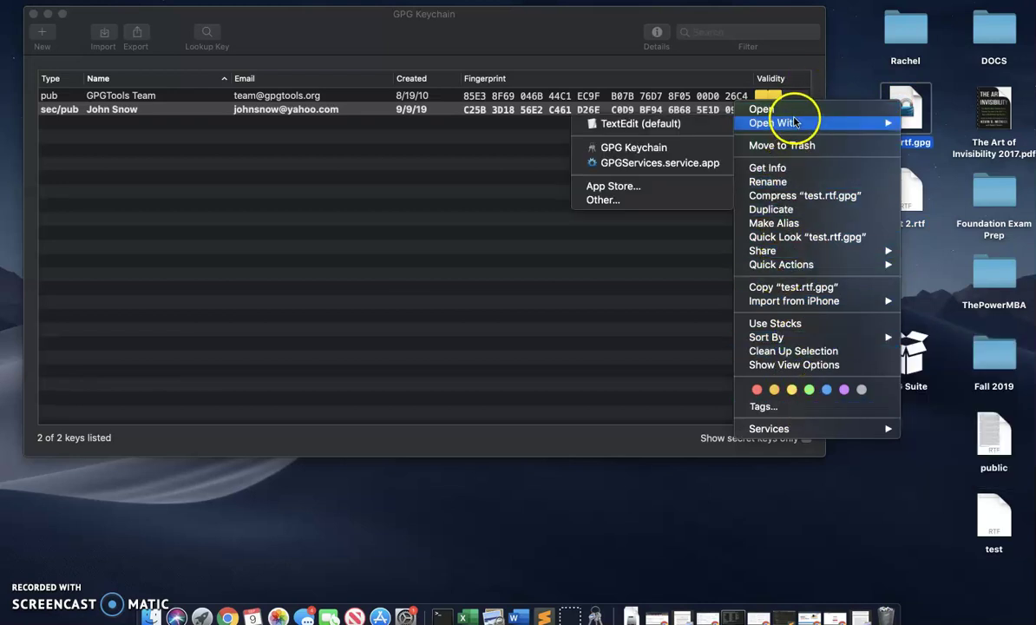
click(670, 127)
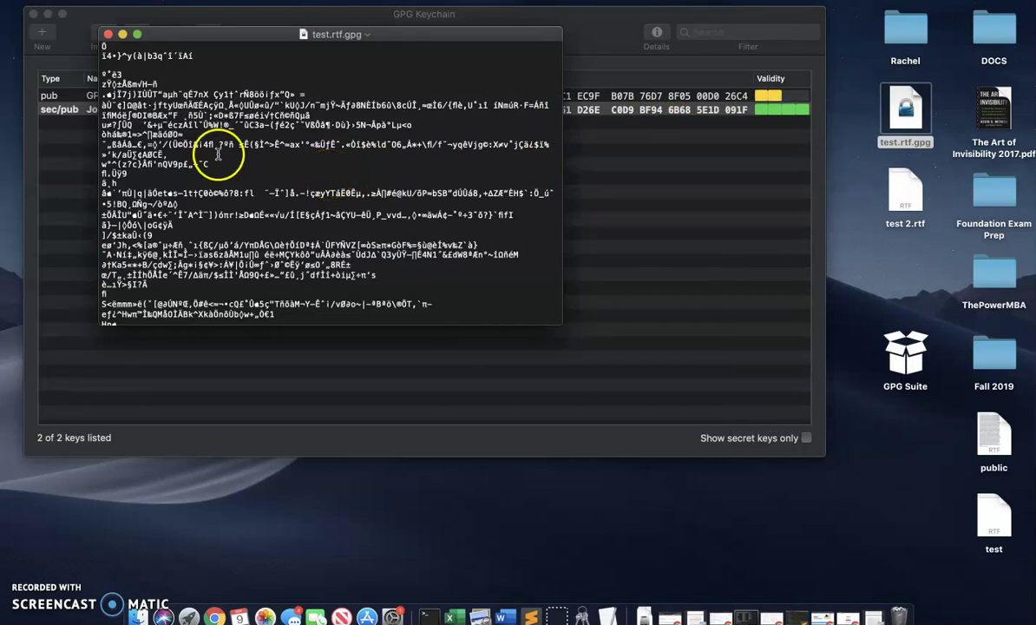
click(108, 34)
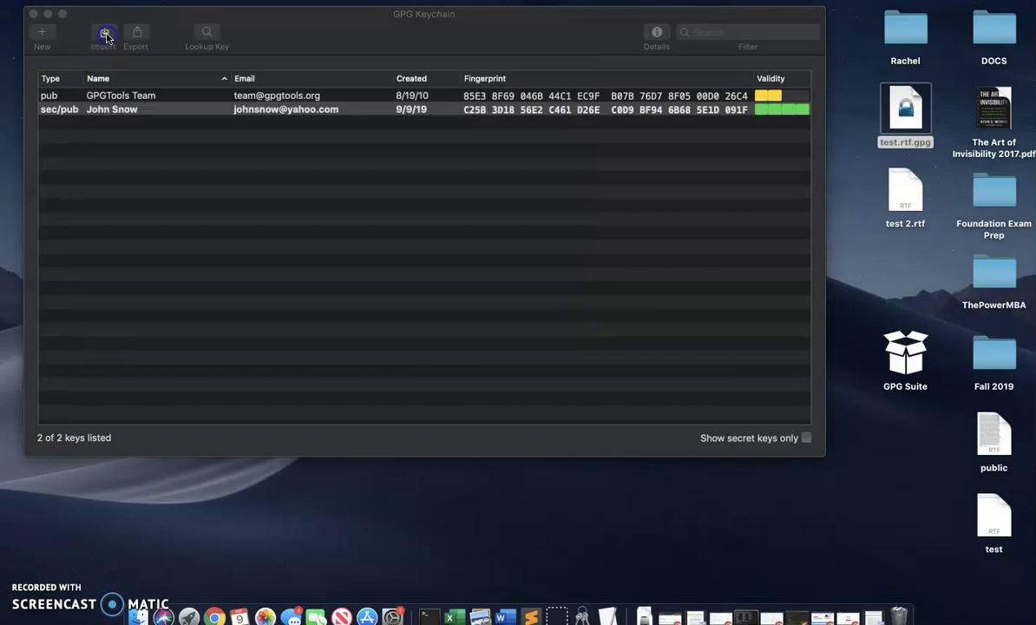